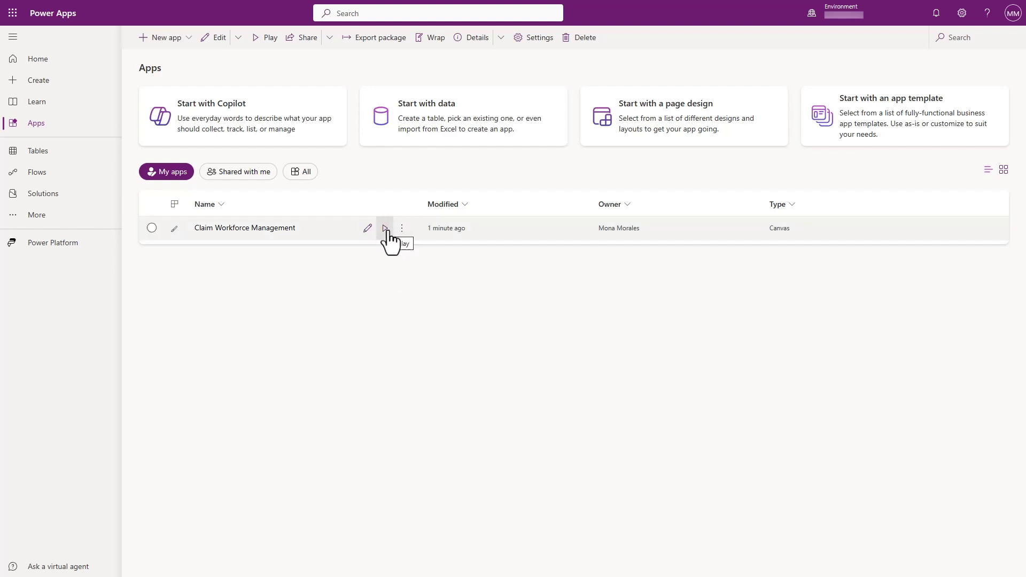
Step: Run the Claim Workforce Management app and ask Copilot "Which handler has the highest case load?"
click(388, 230)
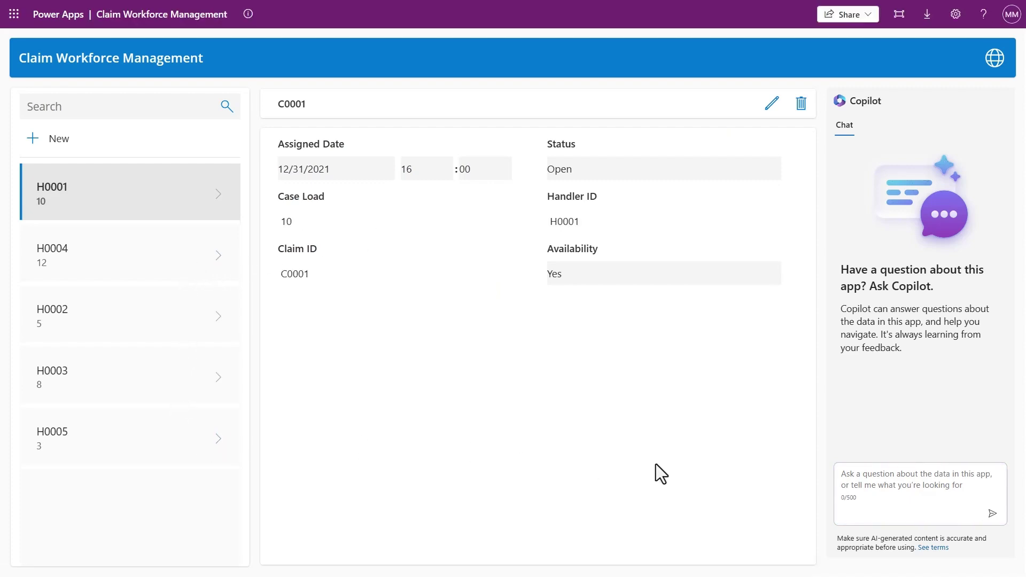
click(841, 476)
text(Which handle)
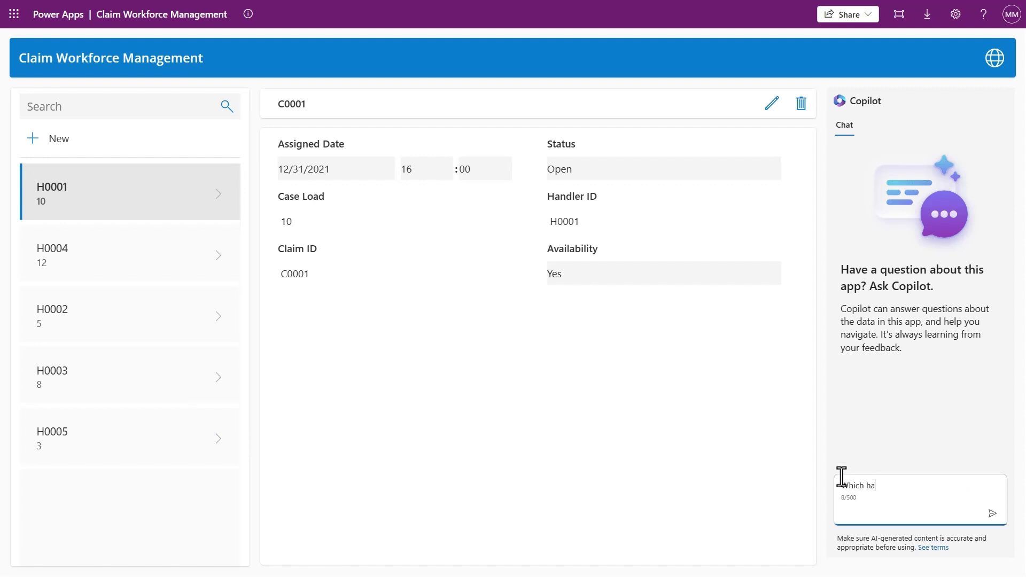
text(r has the highest case load?)
key(Return)
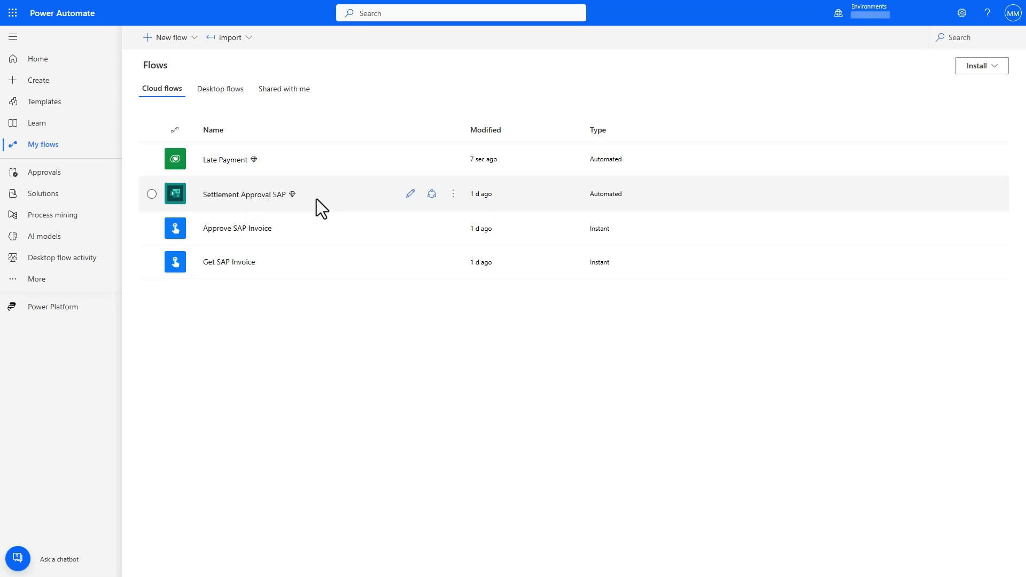
Step: Open the Settlement Approval SAP cloud flow in Power Automate
click(275, 197)
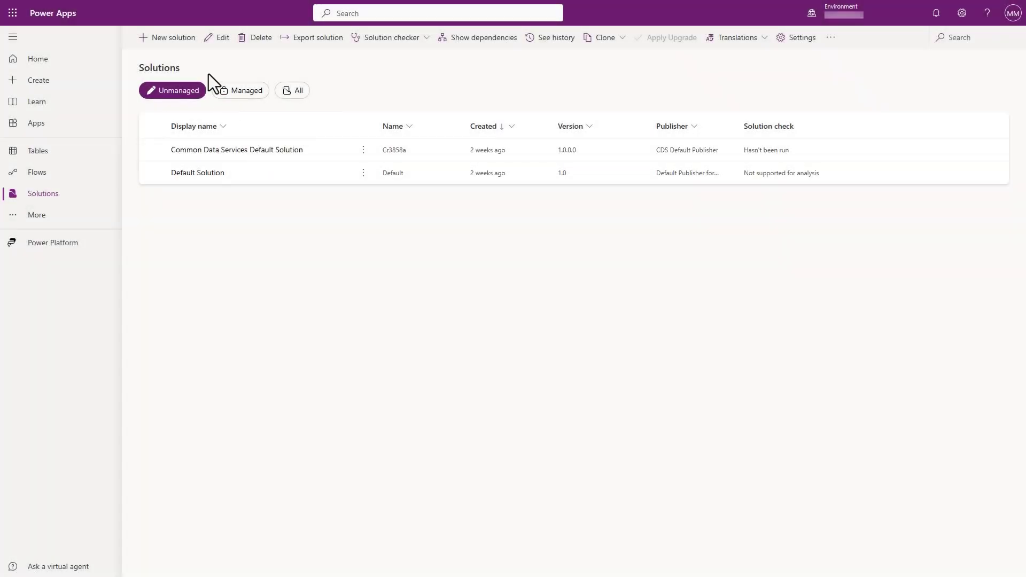
Step: In Power Apps, create a solution named Claims Improvement Solution with CDS Default Publisher (Cr9c534) as its publisher
click(181, 38)
click(912, 58)
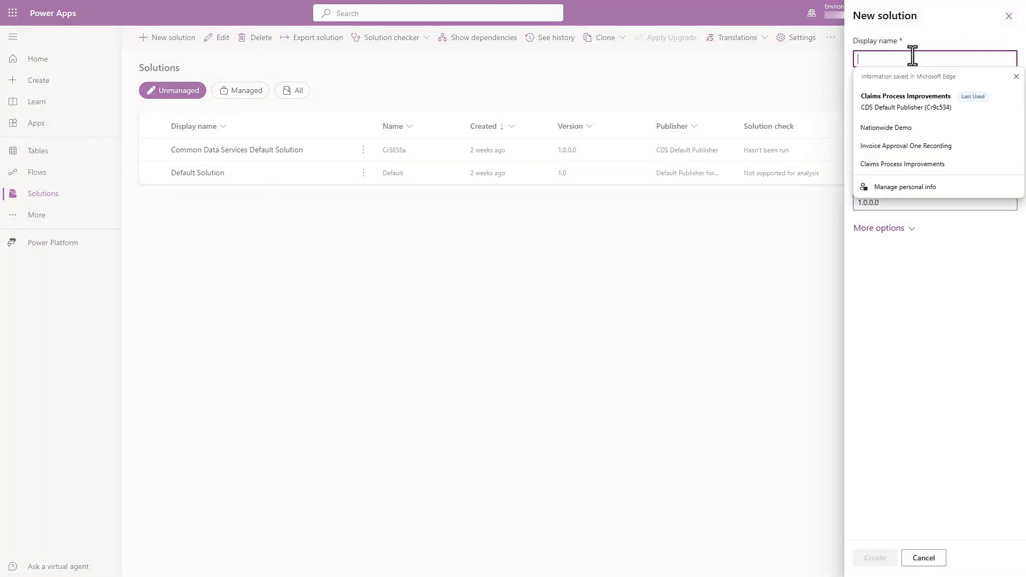
text(Claims Im)
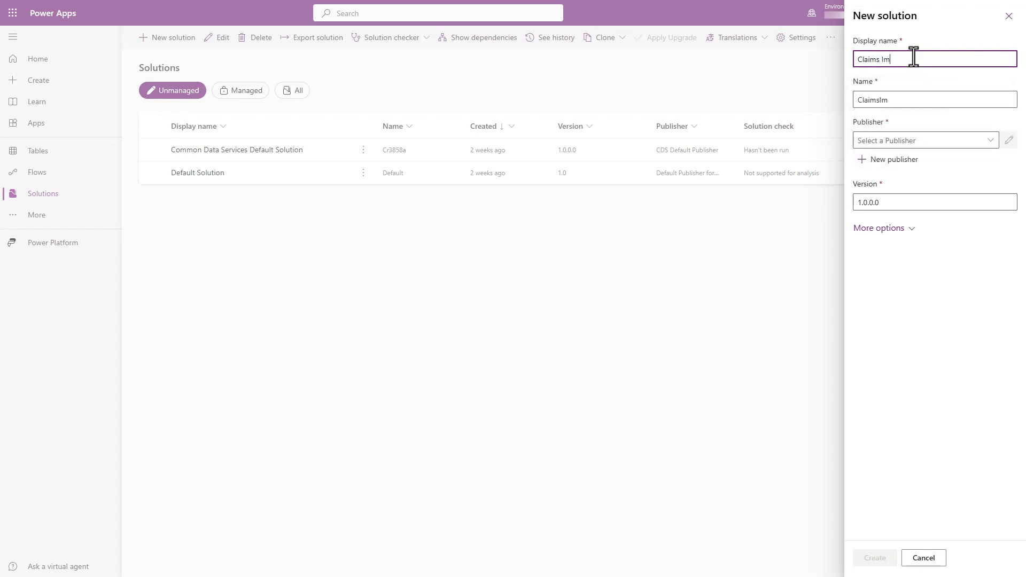
text(provement Solution)
click(931, 138)
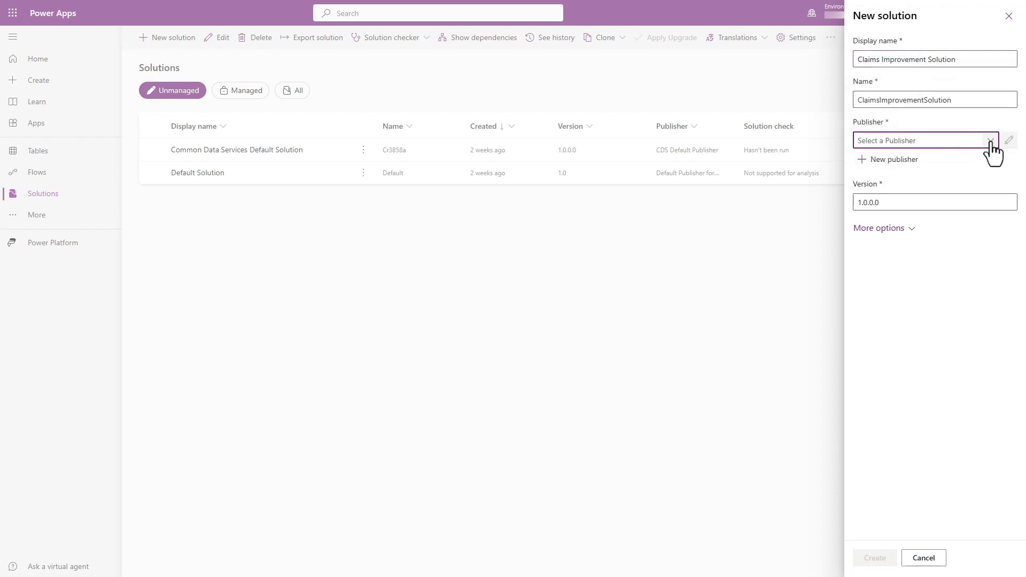
click(990, 141)
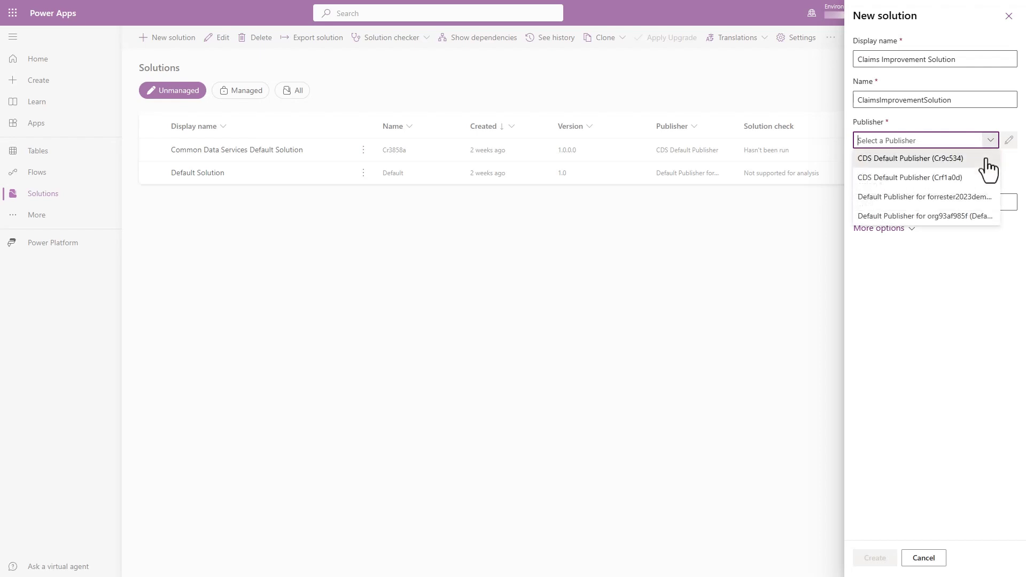
click(983, 159)
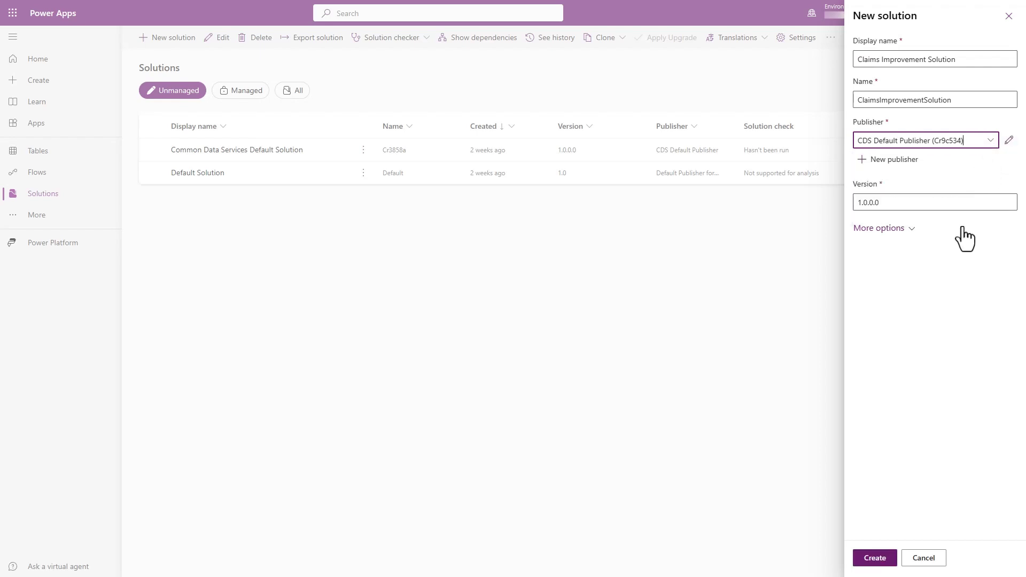
click(872, 556)
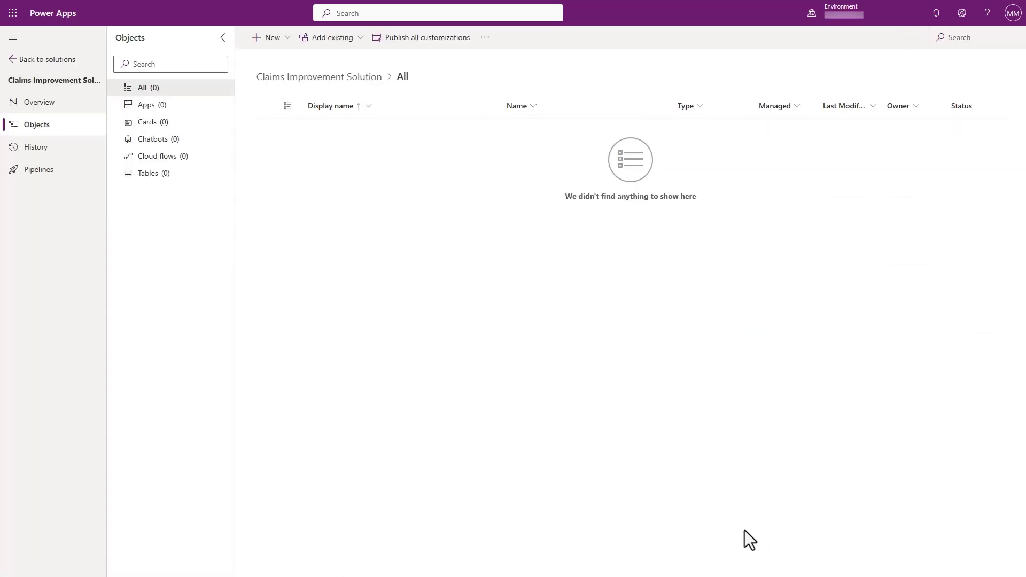
Step: Add the existing Claim Workforce Management canvas app from Dataverse to the solution
click(332, 38)
mouse_move(335, 101)
click(421, 97)
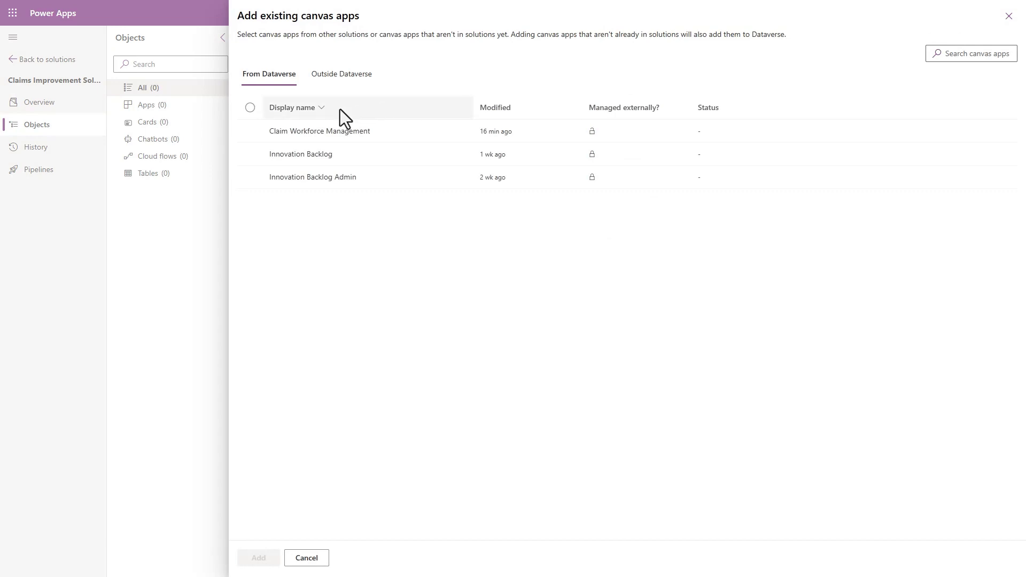
click(250, 132)
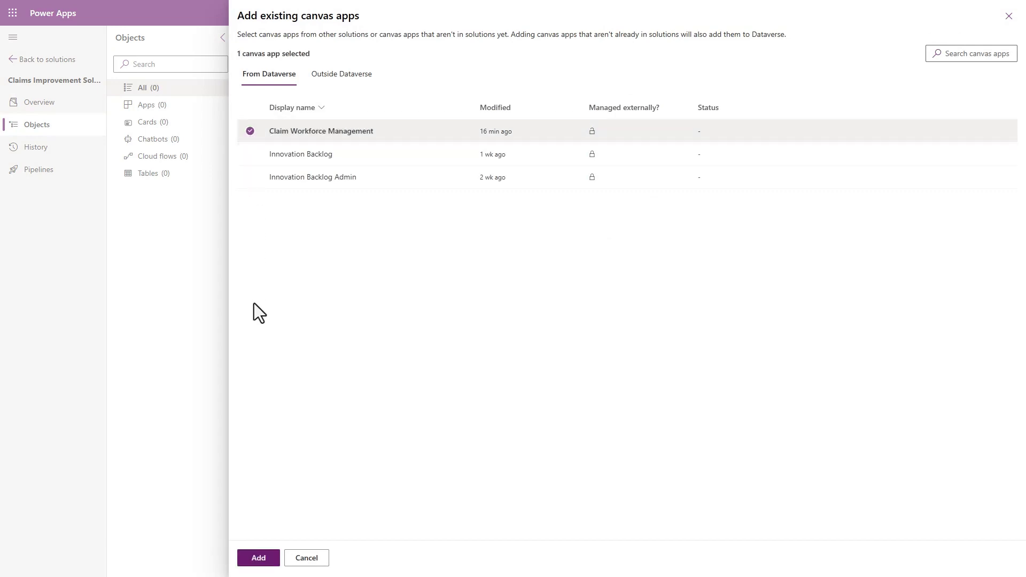
click(258, 558)
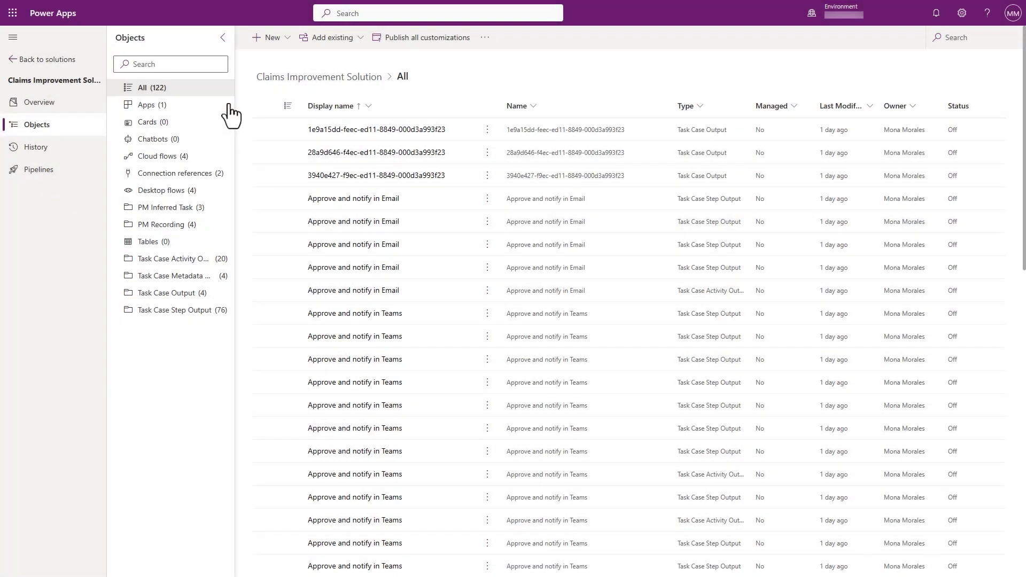
Step: Review the apps, cloud flows and PM Inferred Task objects contained in the Claims Improvement Solution
click(204, 106)
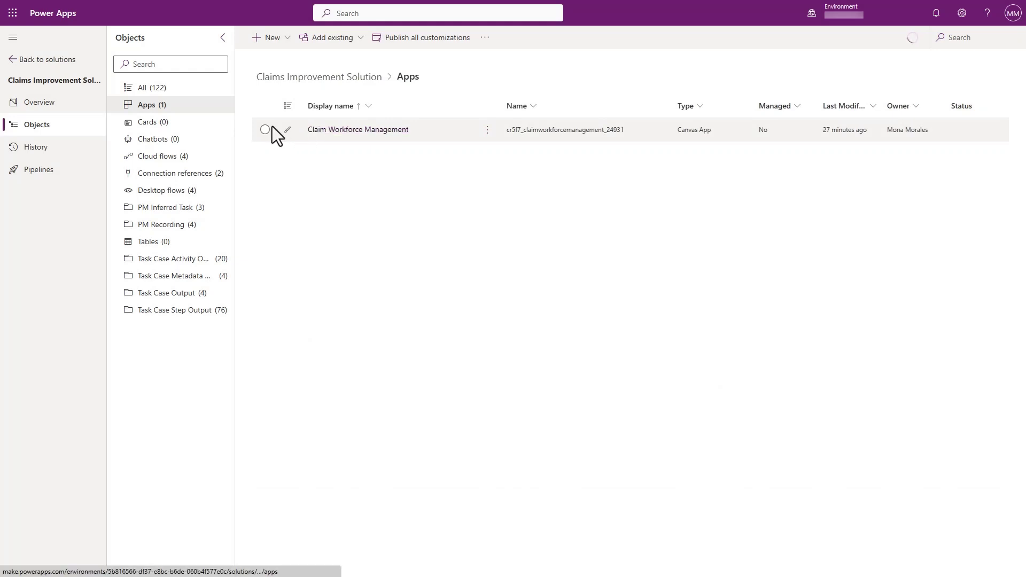
click(205, 157)
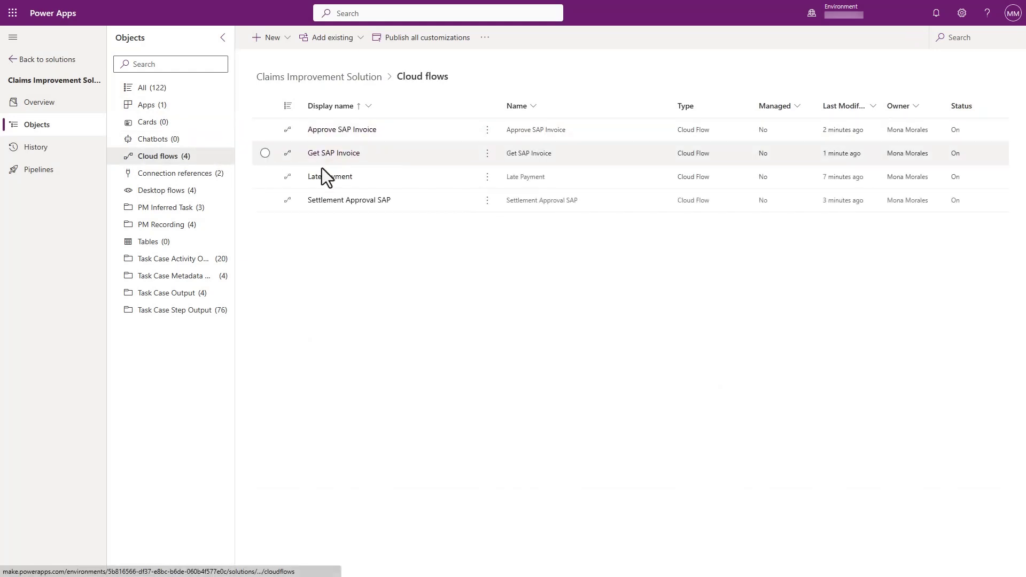
click(202, 209)
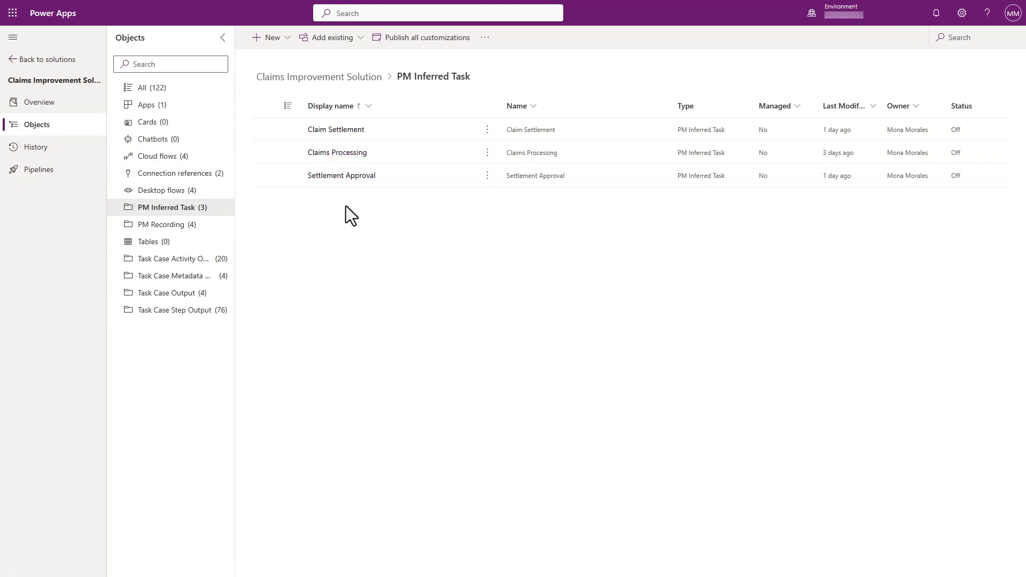
Step: Publish all changes, export the solution as managed version 1.0.0.1 and download the exported package
click(64, 107)
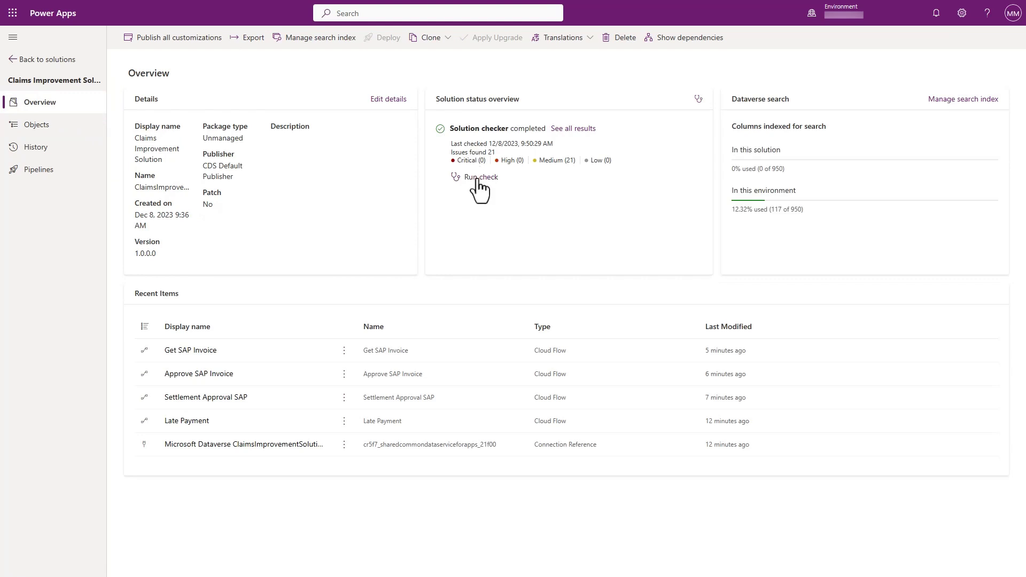
click(259, 42)
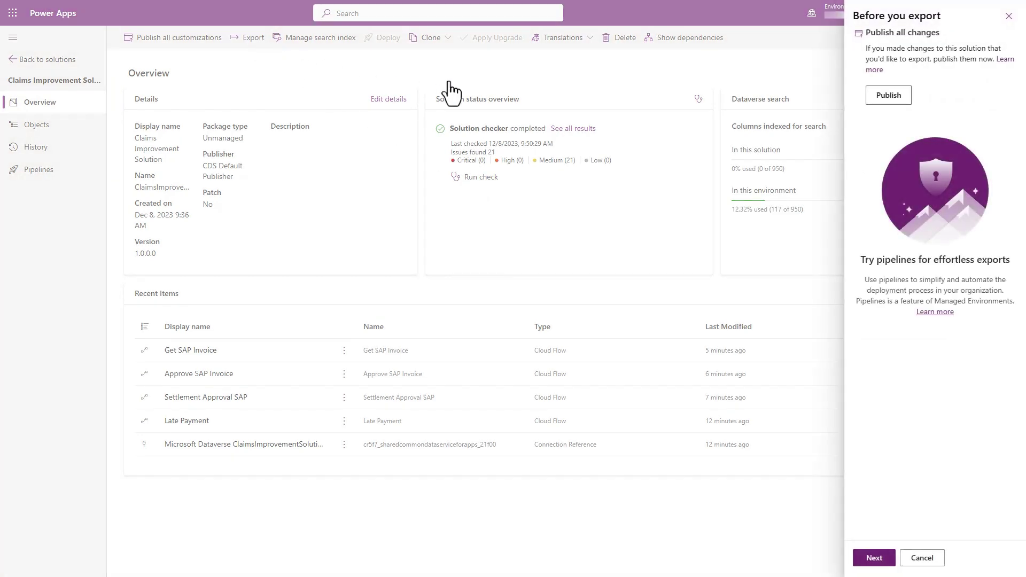
click(889, 96)
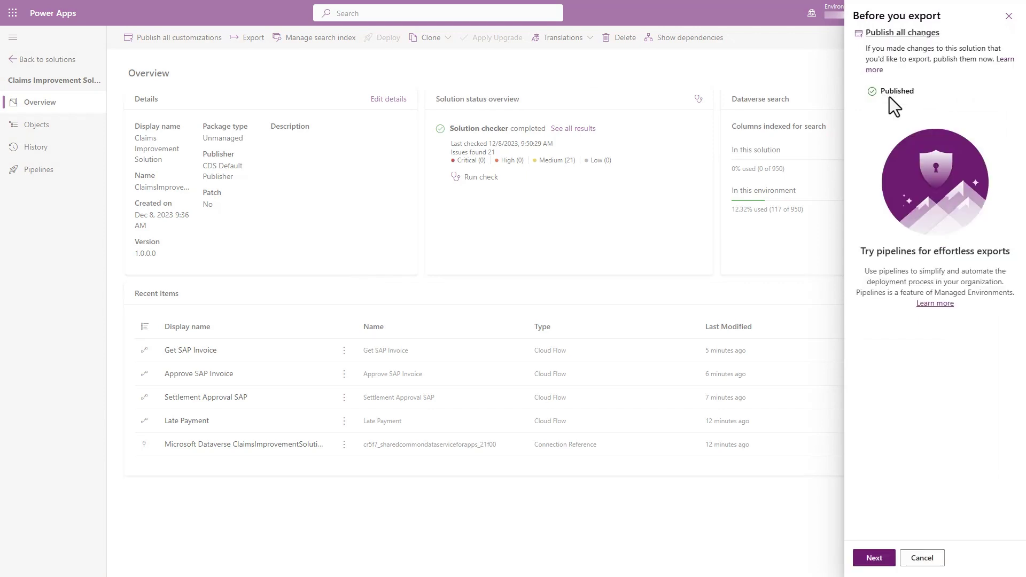
click(875, 559)
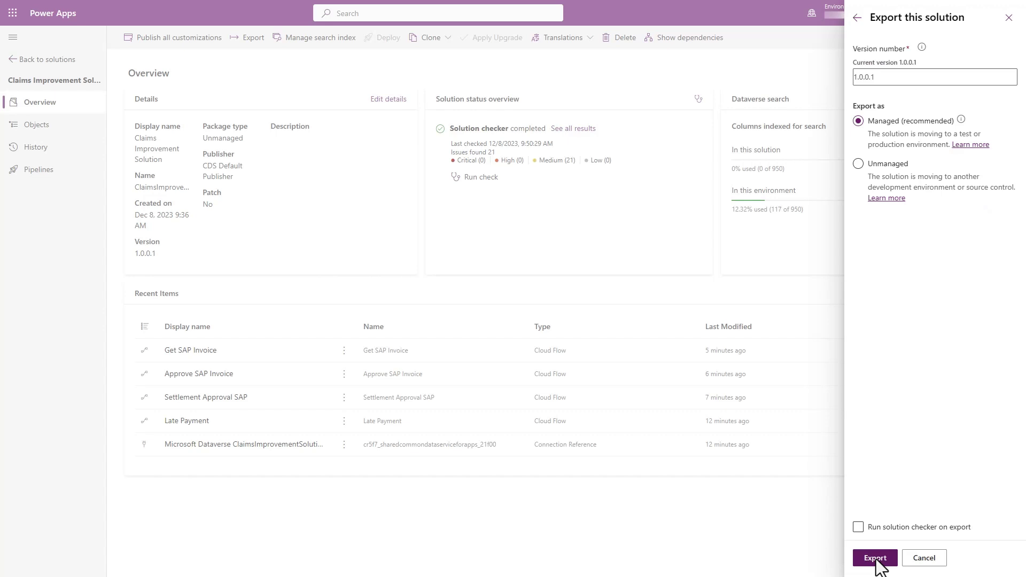
click(874, 559)
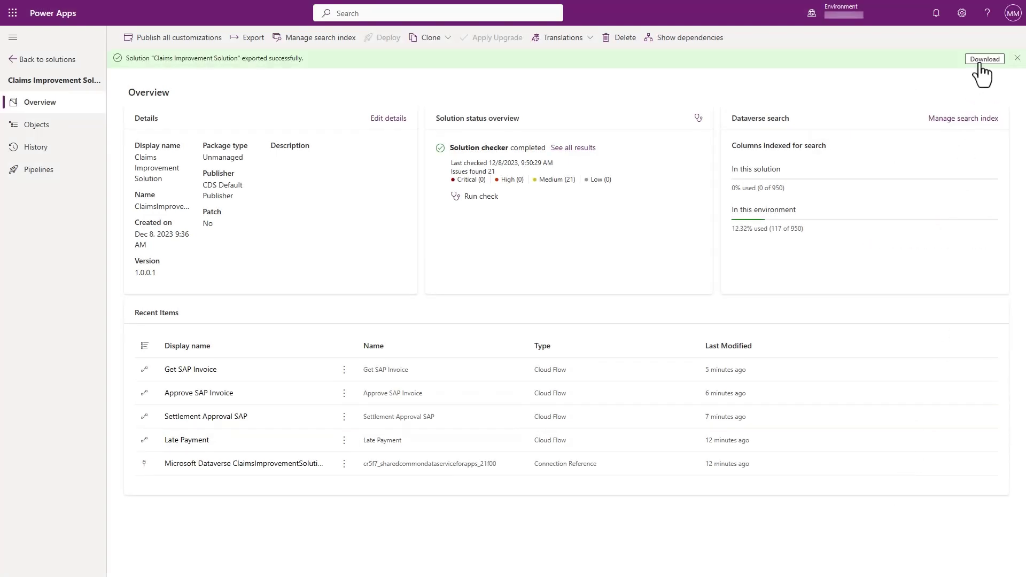
click(983, 60)
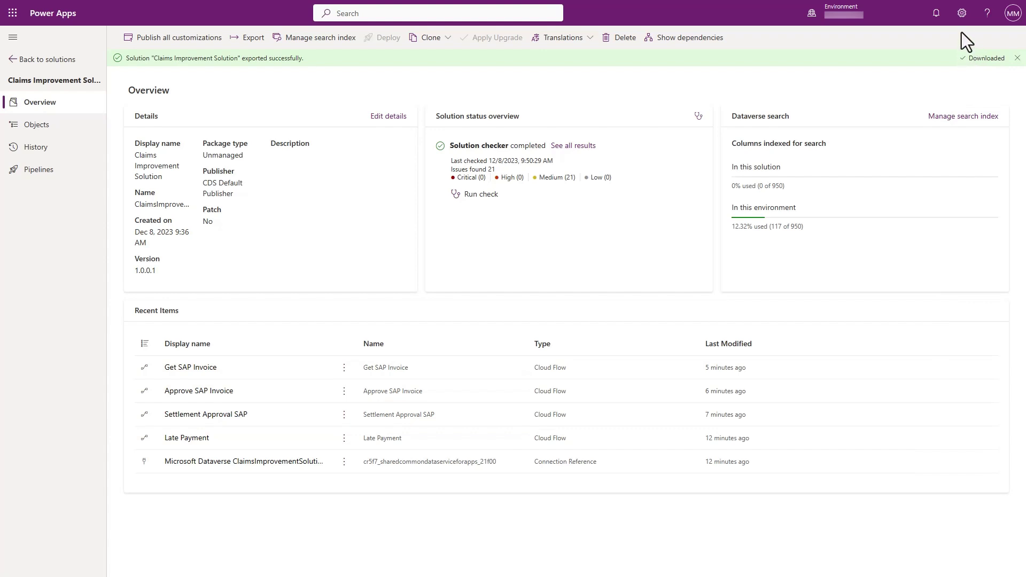
Step: In the Power Platform admin center, start a new named environment of type Production with a Dataverse data store
click(962, 16)
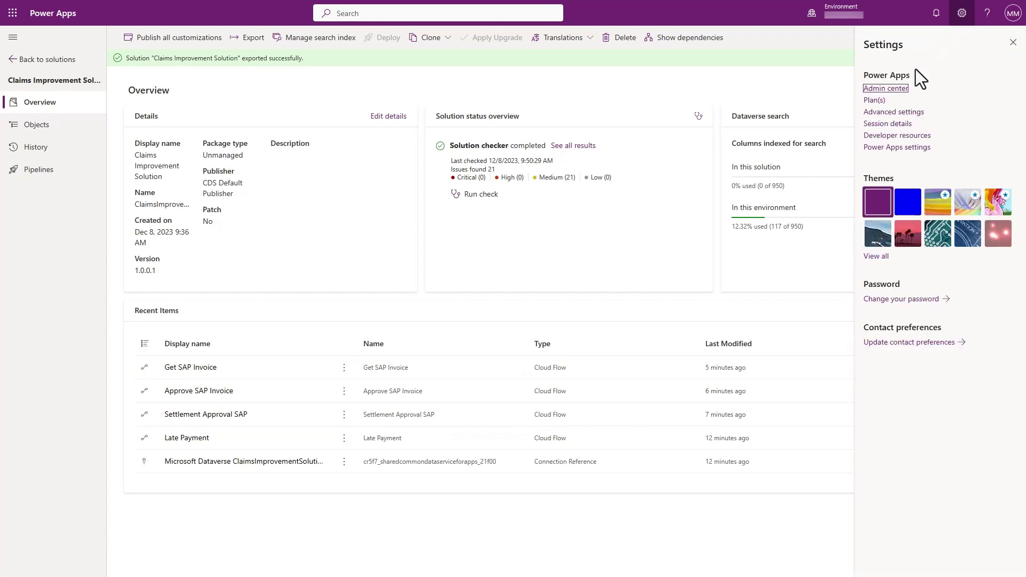
click(899, 90)
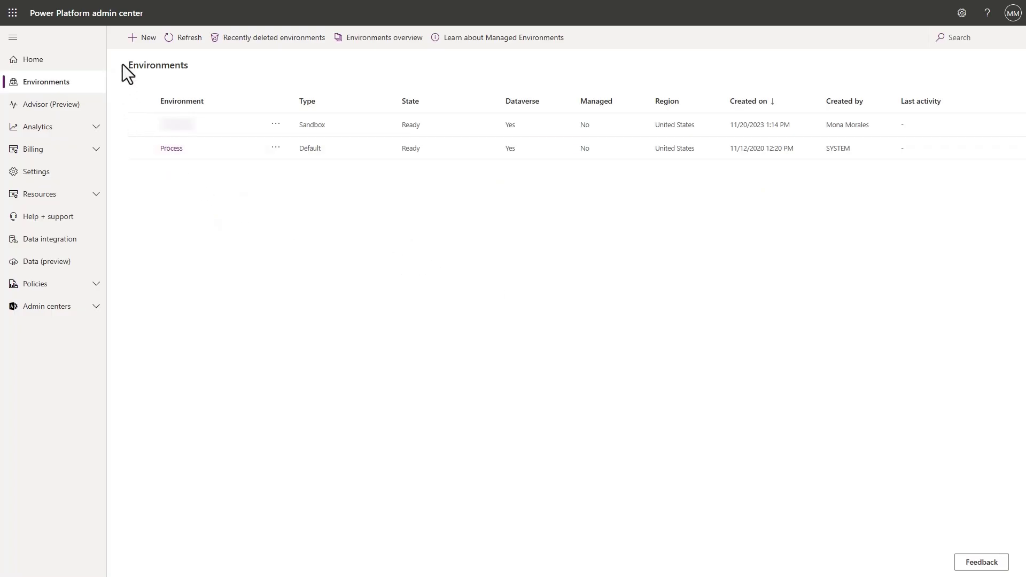
click(136, 38)
click(907, 85)
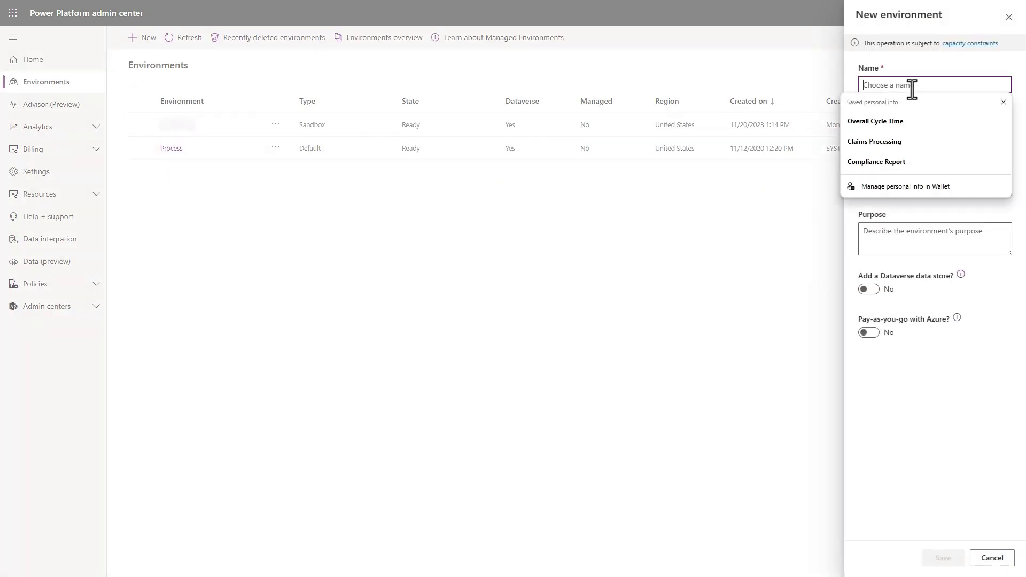
click(917, 96)
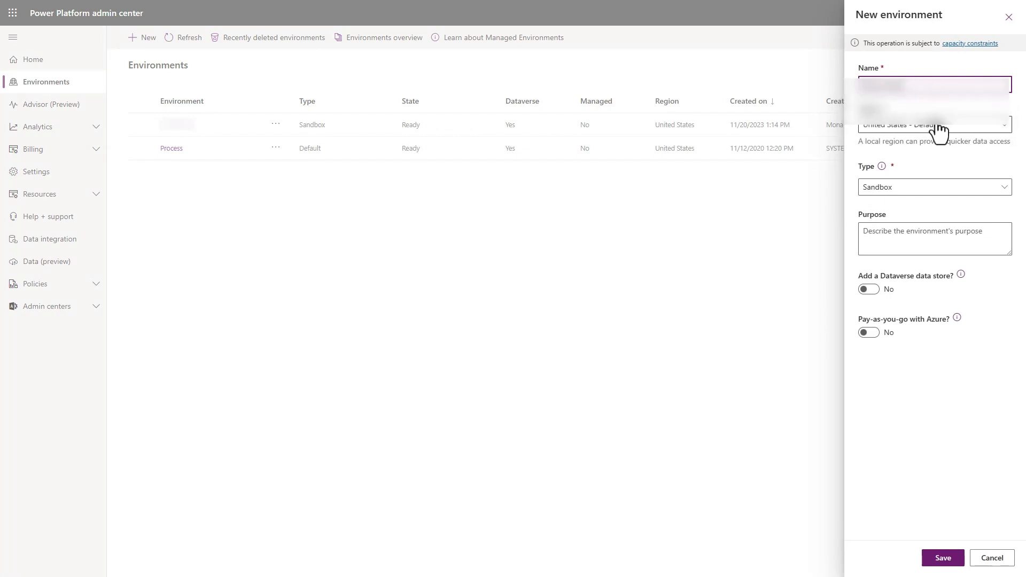
click(936, 188)
click(932, 243)
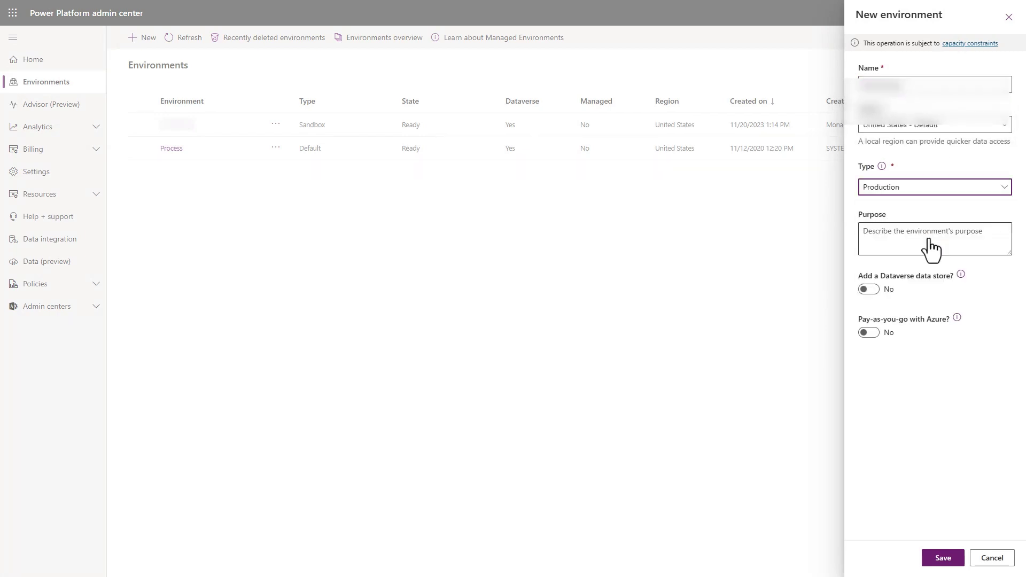
click(873, 290)
click(932, 557)
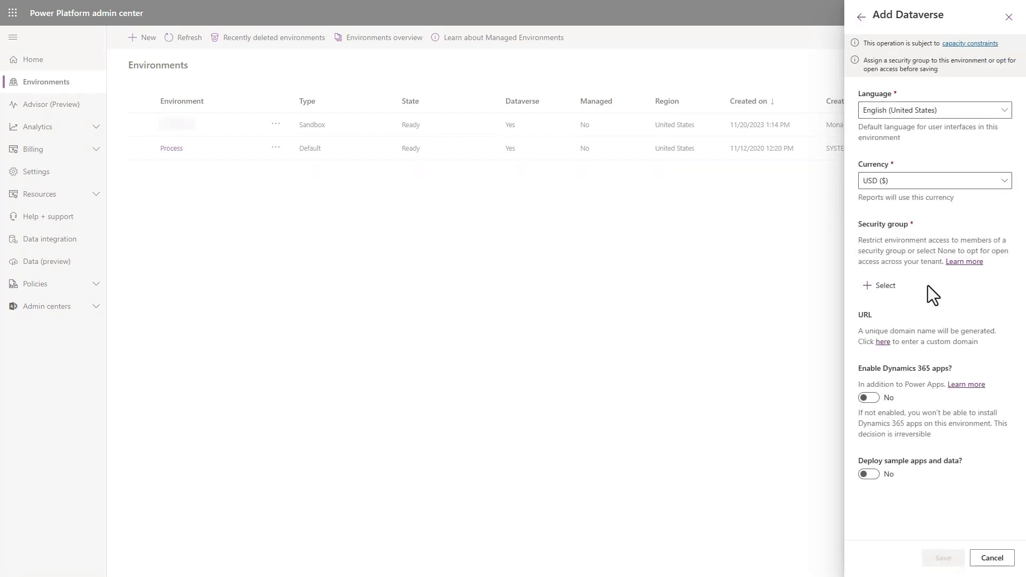
Step: Restrict the new environment's access to the All Company security group and save the environment
click(882, 286)
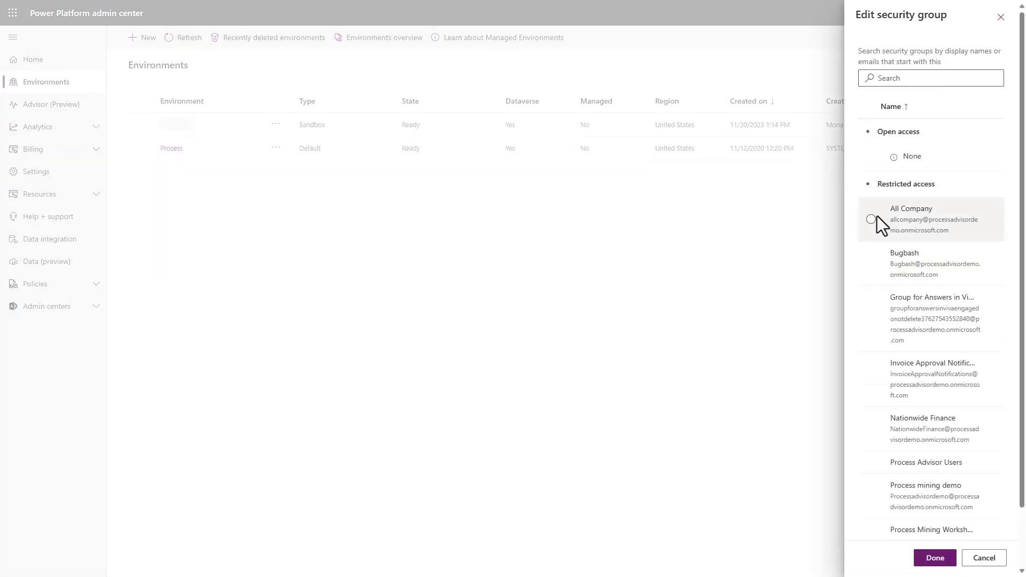
click(875, 218)
click(913, 559)
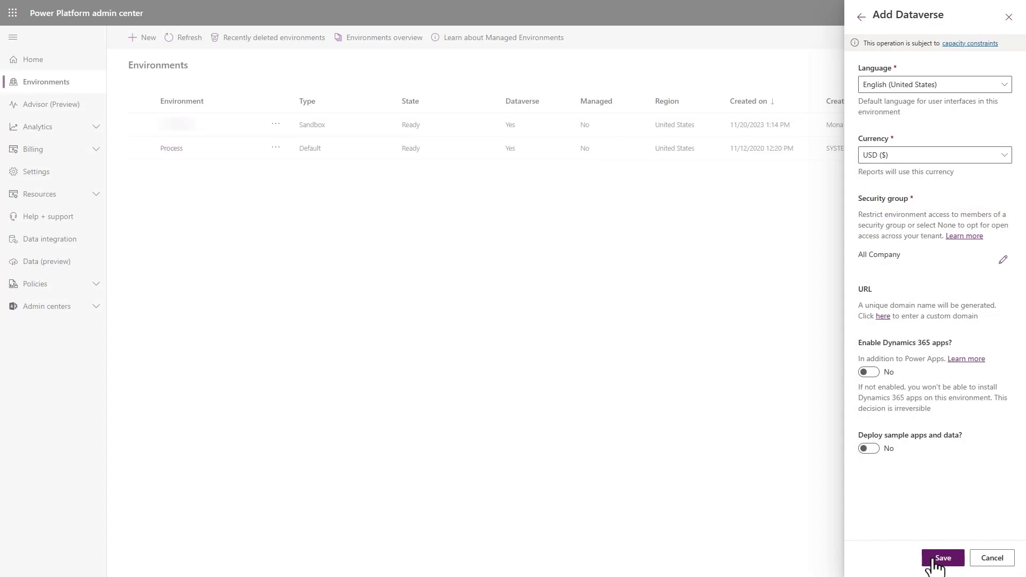
click(935, 560)
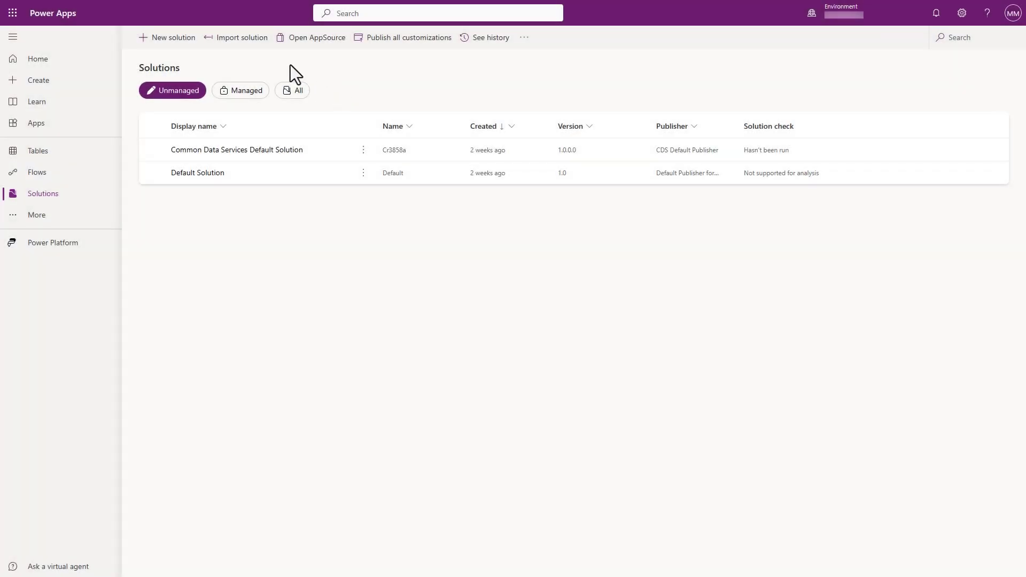
Step: In Power Apps, load the ClaimsImprovementSolution_1_0_0_1_managed file into the solution import and proceed to its next stage
click(238, 39)
click(705, 103)
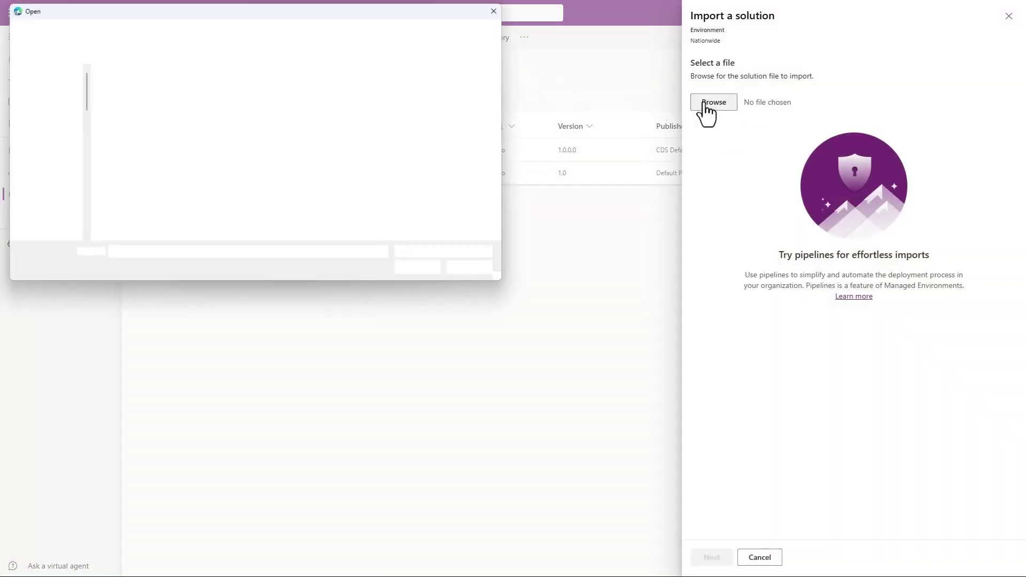
click(177, 86)
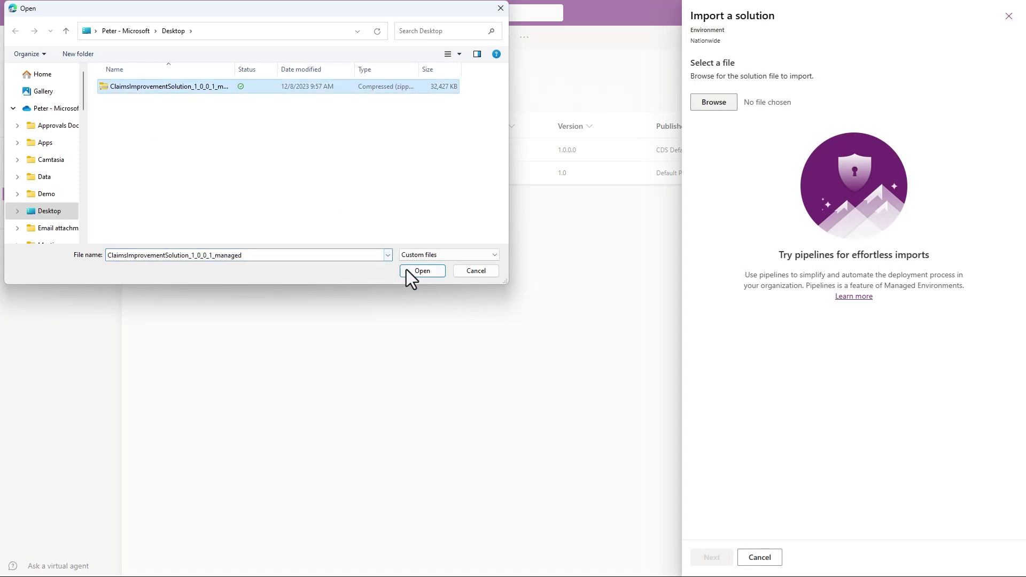
click(421, 271)
click(713, 557)
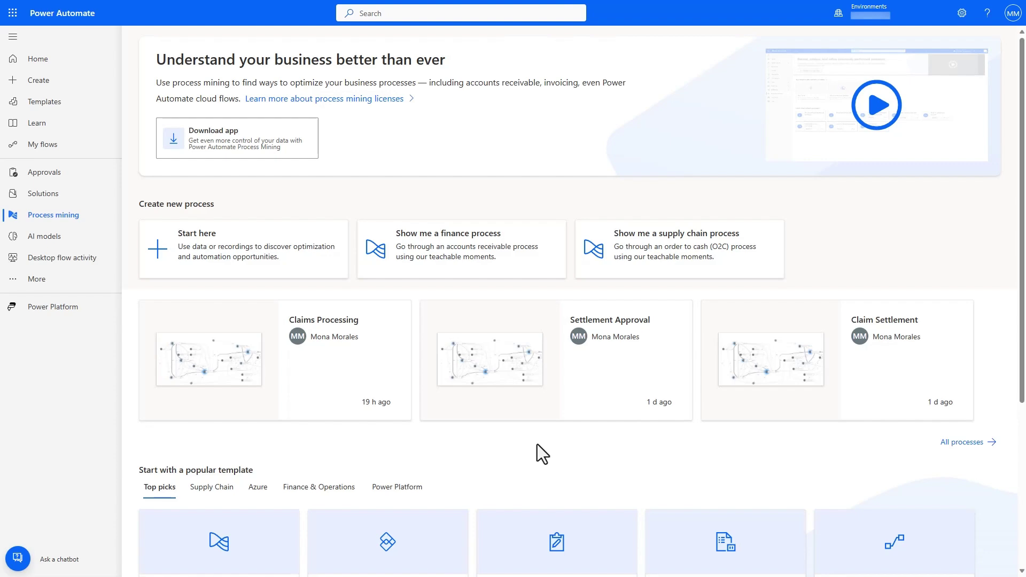
Step: Show the Power Platform templates on Power Automate's process mining page
scroll(537, 444, down, 3)
click(412, 336)
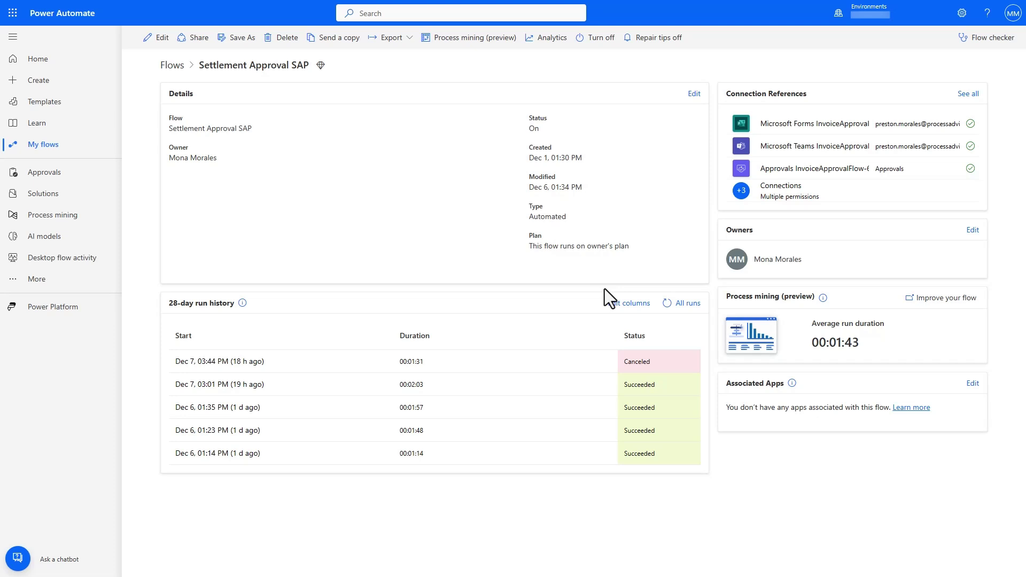
Step: Open the process mining analysis of the Settlement Approval SAP flow and examine its process map from the first request to the approval branches
click(934, 308)
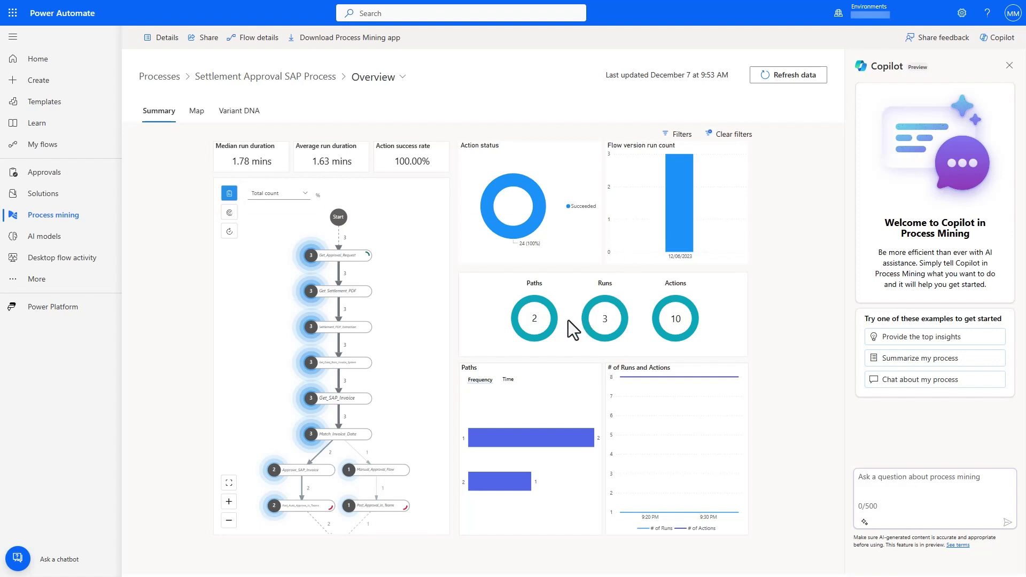
scroll(376, 283, up, 3)
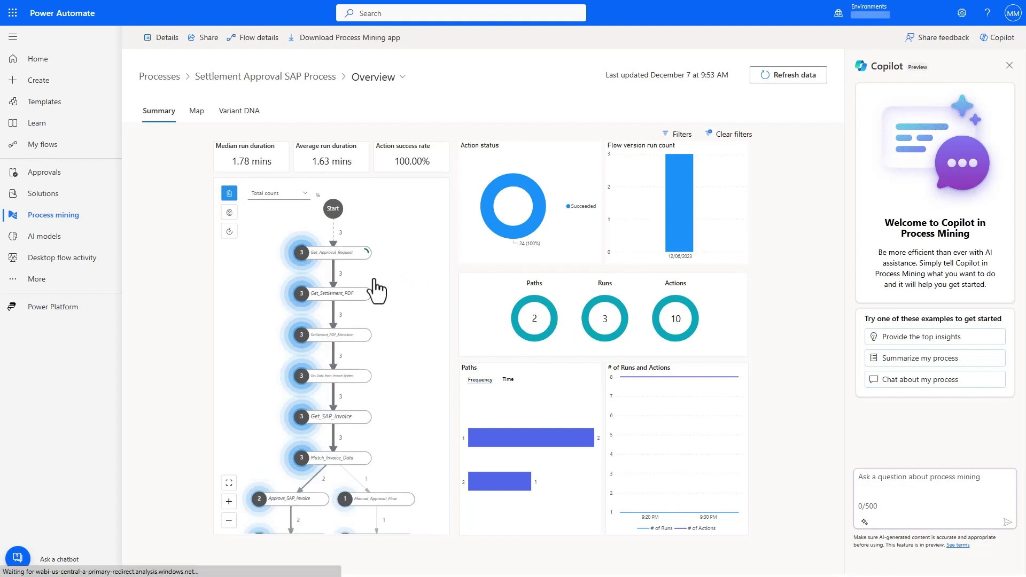
scroll(375, 281, up, 2)
drag(401, 316, 412, 265)
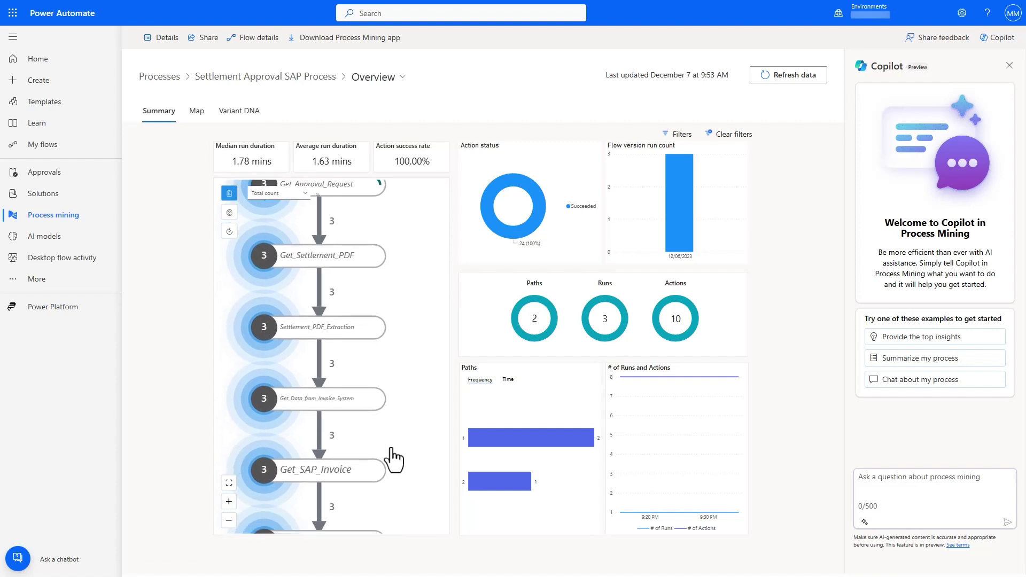
drag(391, 444, 410, 272)
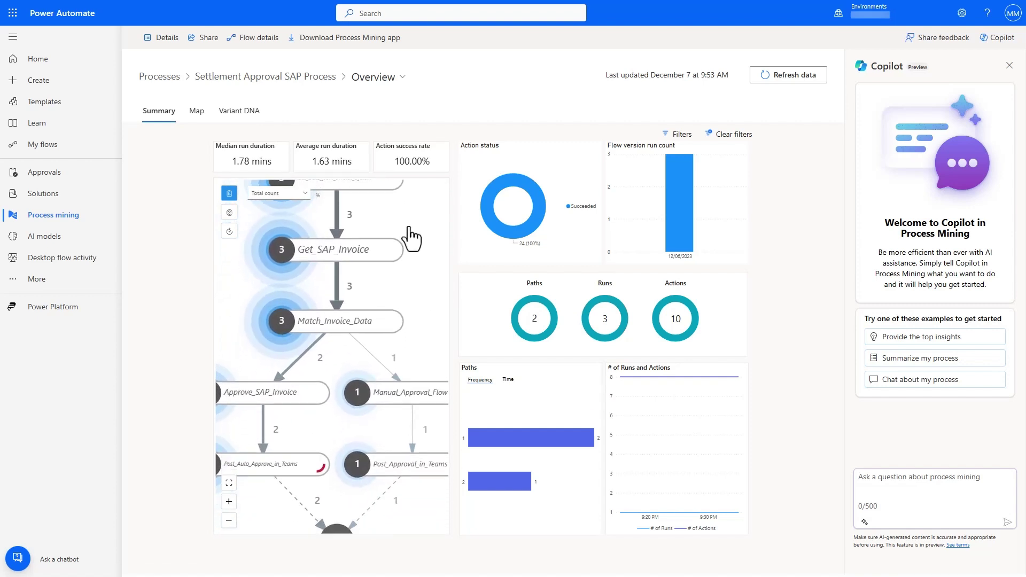
Step: Ask Copilot to provide the top insights for the Settlement Approval SAP process
click(227, 484)
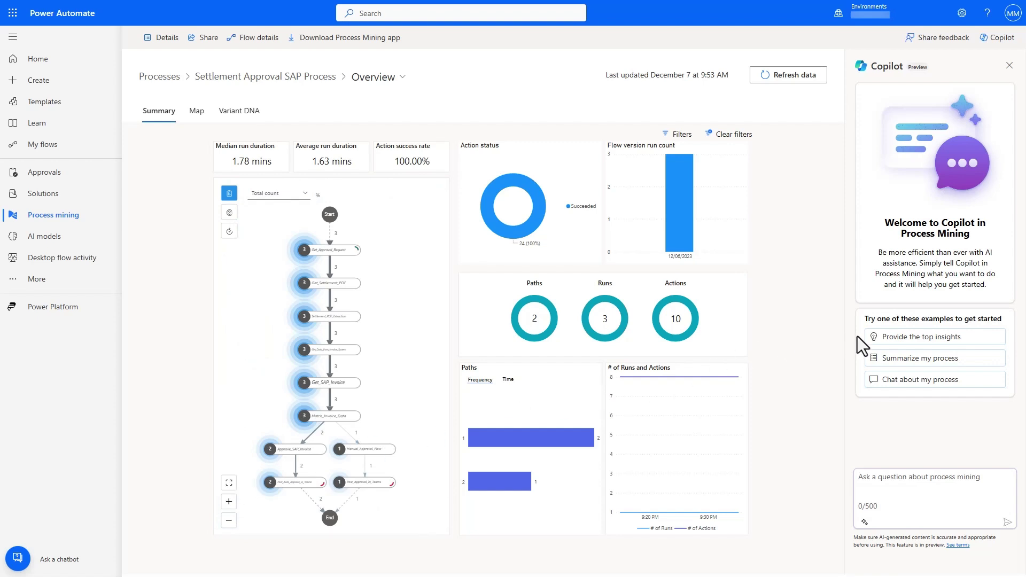
click(930, 337)
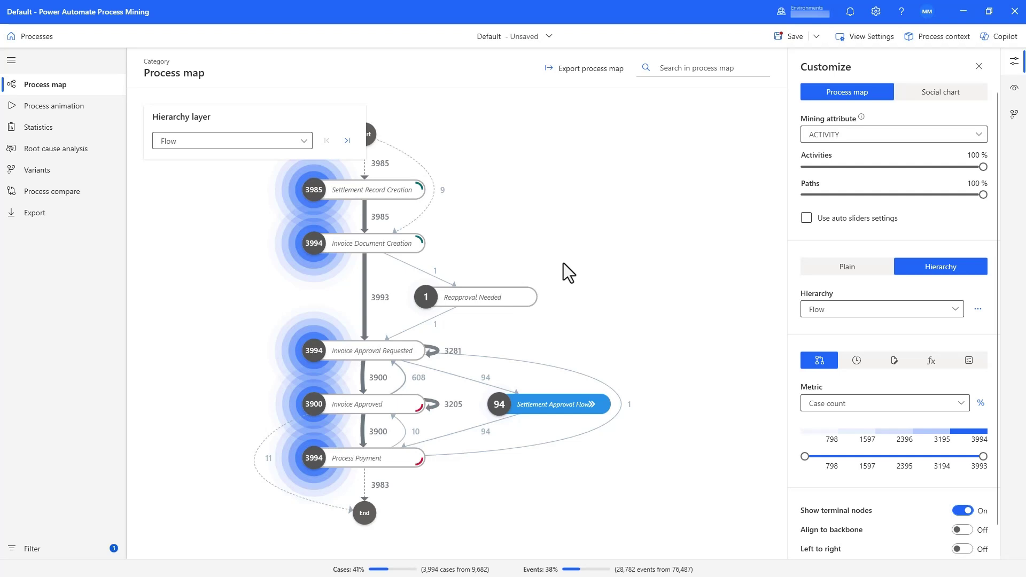
Step: In Power Automate Process Mining, inspect the Settlement Approval Flow's inner steps and view the process map by total duration and Automation Rate
click(592, 404)
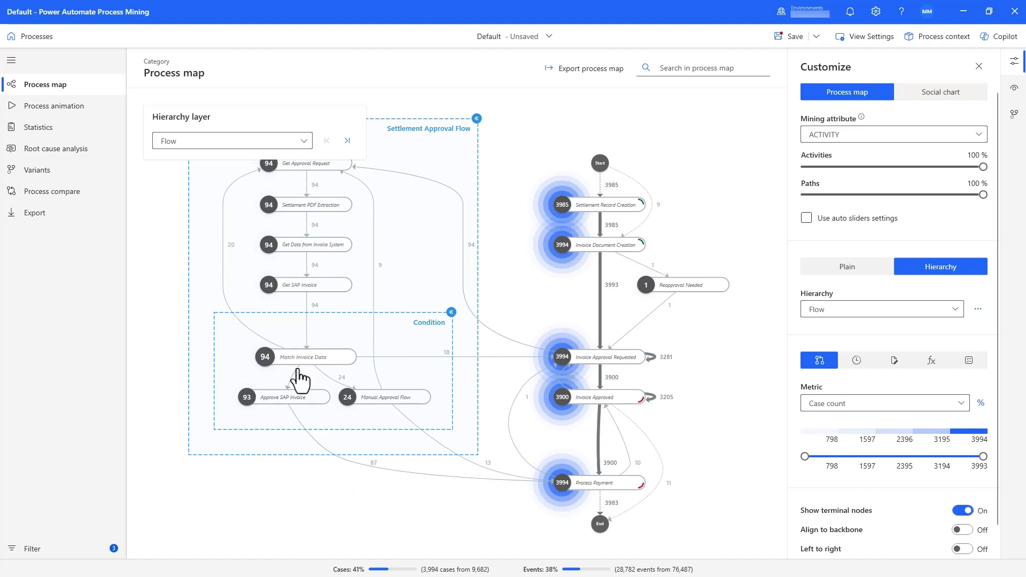
click(476, 118)
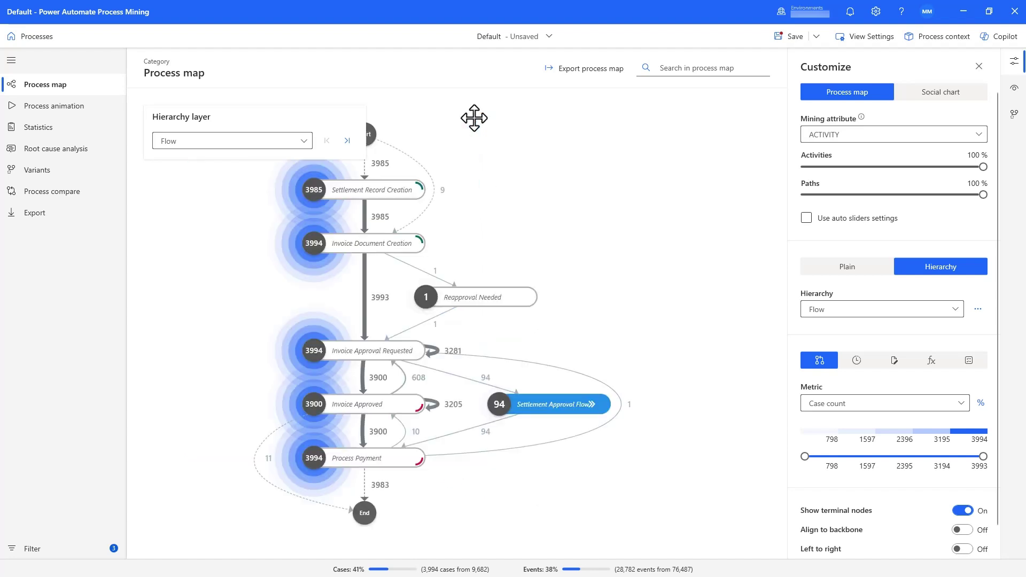
click(856, 361)
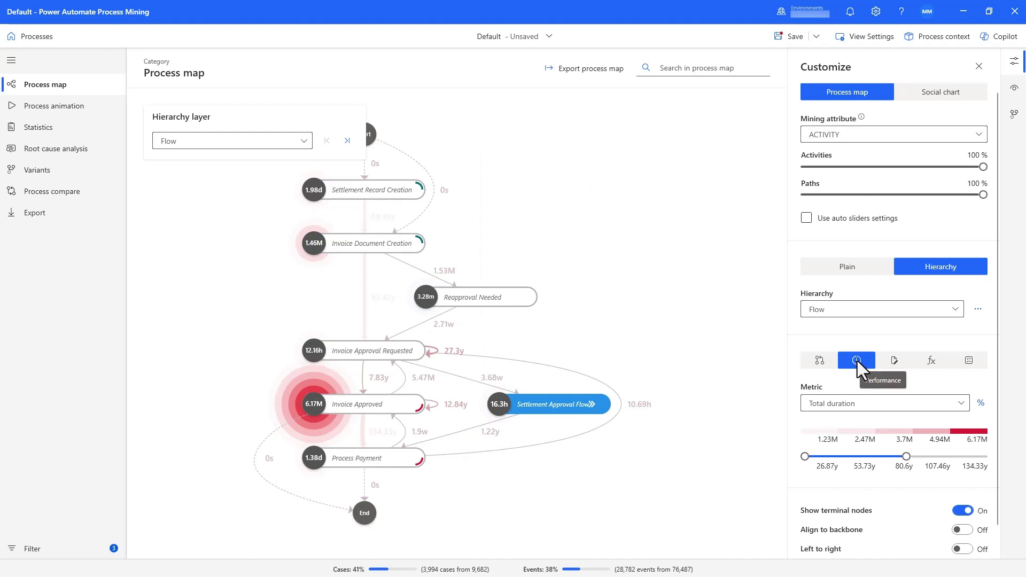
click(929, 359)
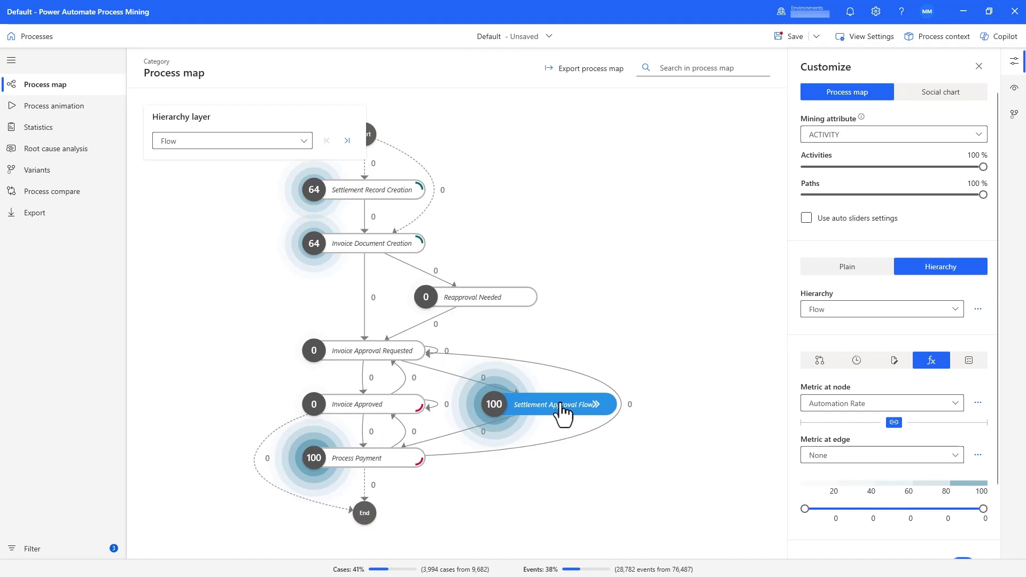
Step: Switch to the Approval Flow view and examine its process comparison against Manual Approval around the Reapproval Needed activity
click(533, 35)
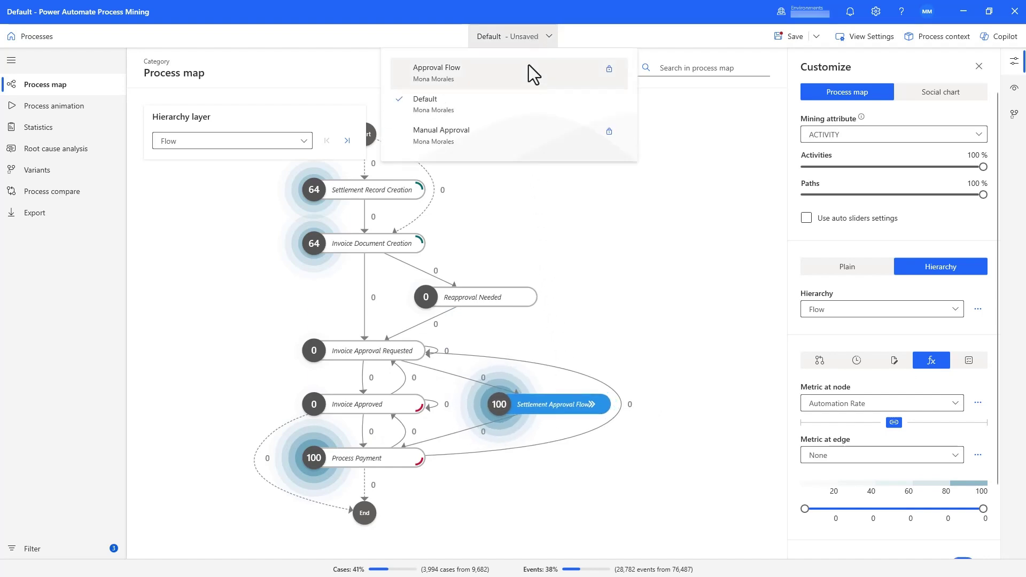
click(527, 68)
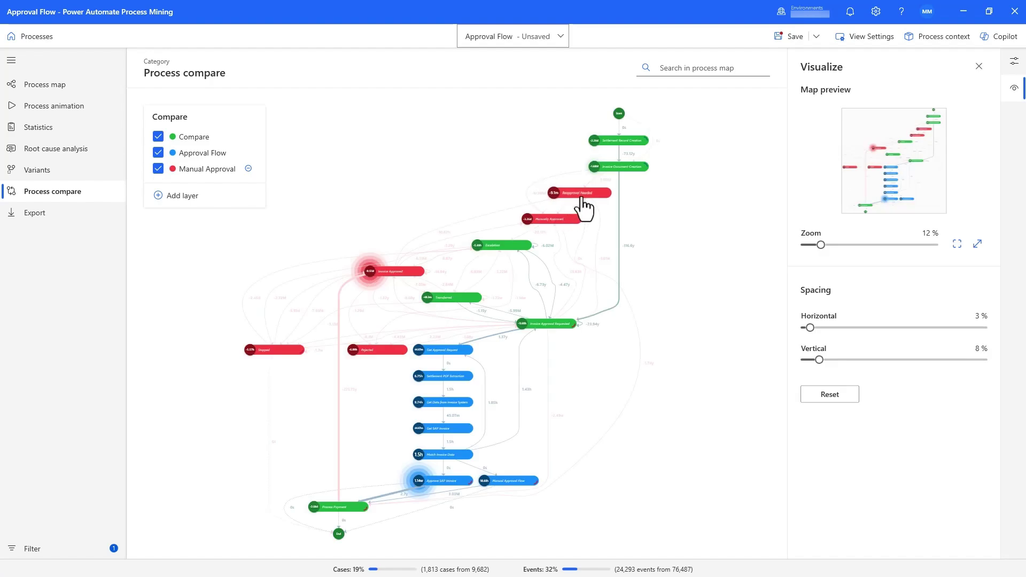
scroll(583, 203, up, 5)
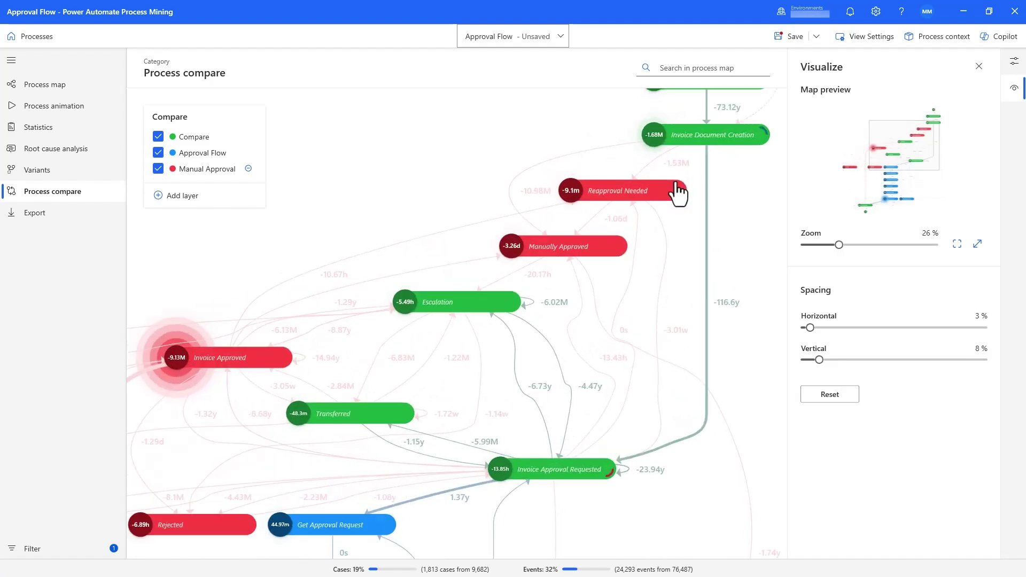
scroll(677, 193, up, 2)
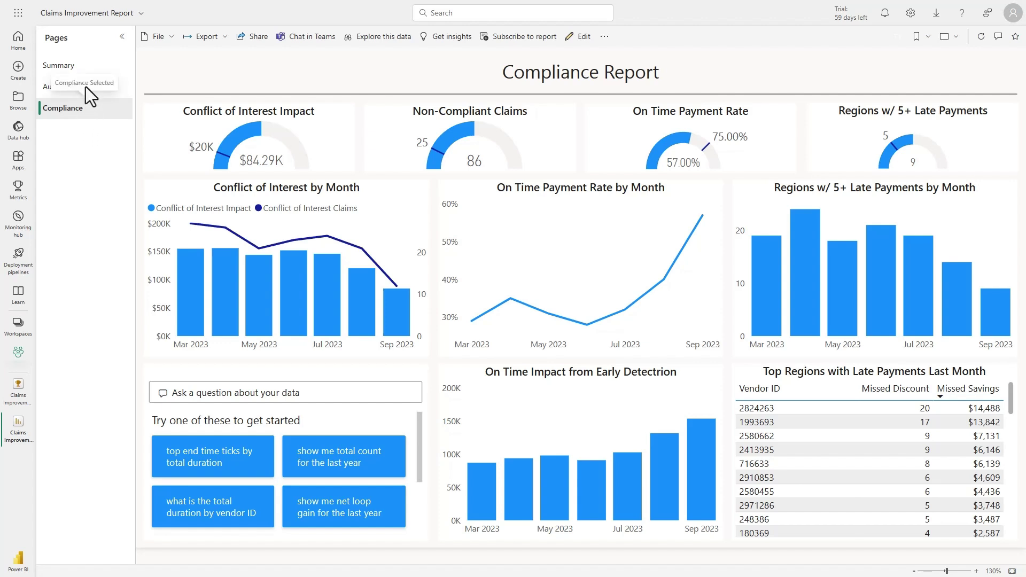
Step: In Power BI, view the Automation page of the Claims Improvement Report and open the Claims Improvement Scorecard
click(63, 91)
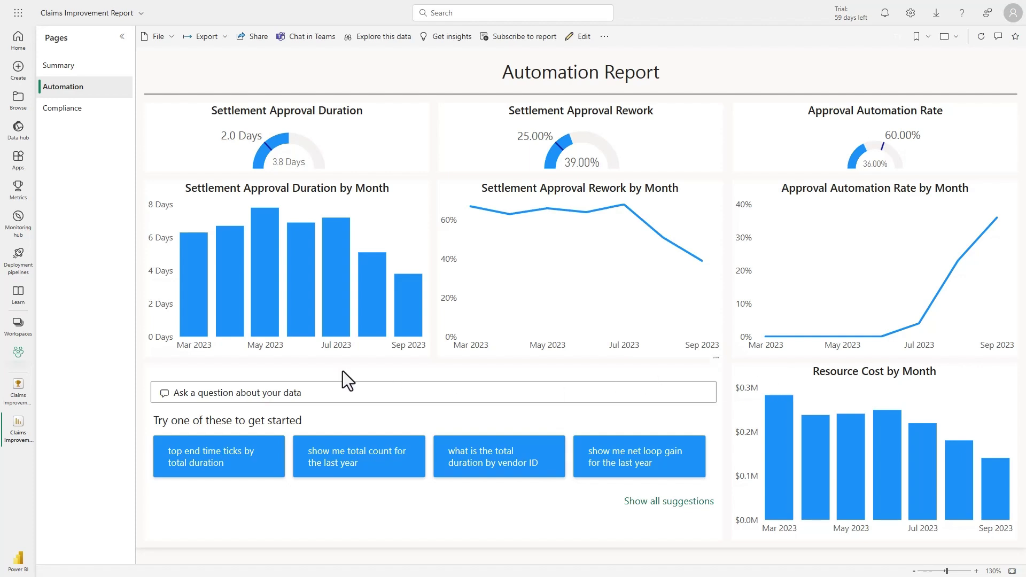
click(17, 390)
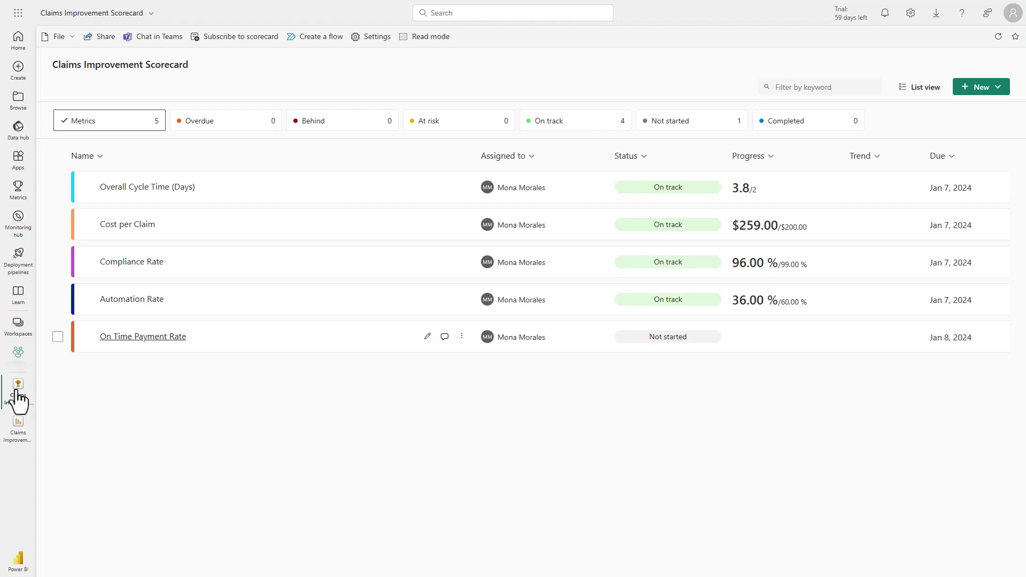
Step: Connect the On Time Payment Rate metric's current value to the On Time Payment Rate figure on the Claims Improvement Report's Compliance page
click(428, 337)
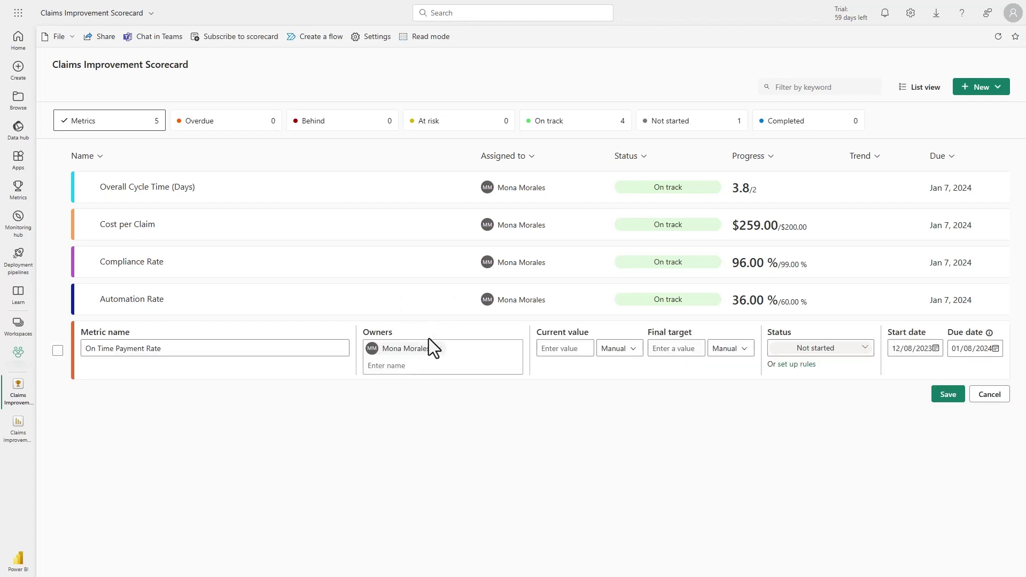
click(630, 350)
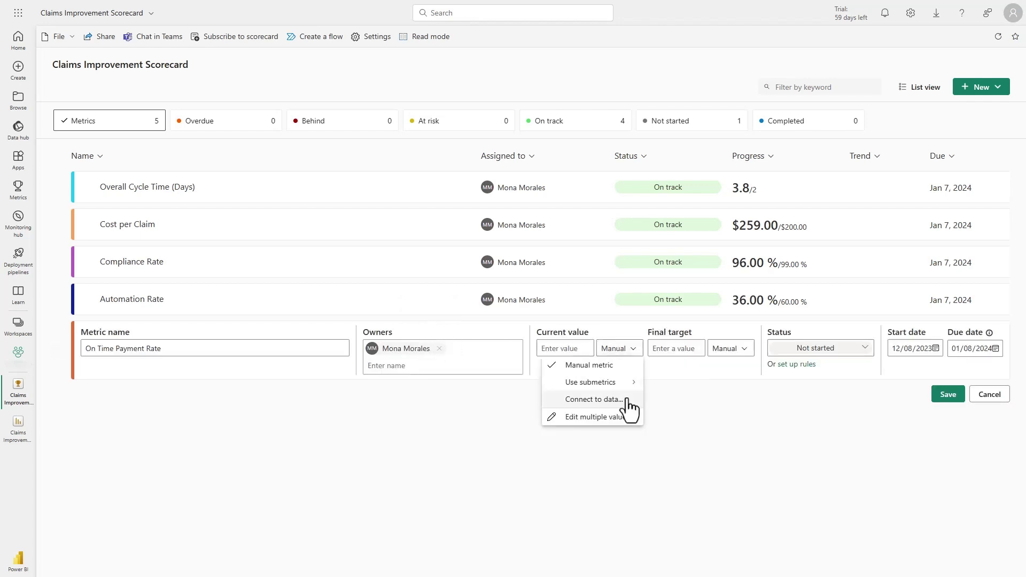
click(628, 401)
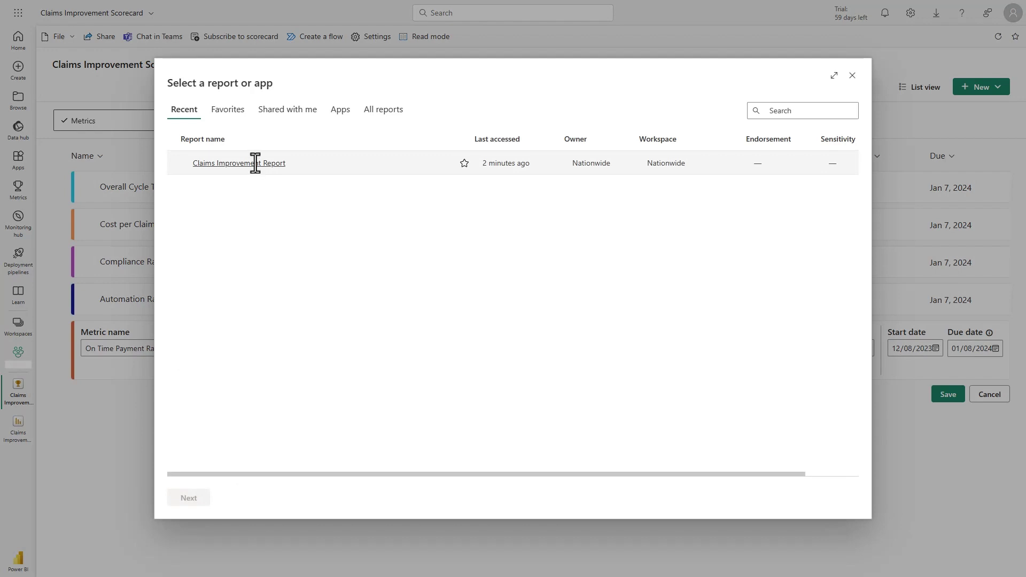
click(255, 163)
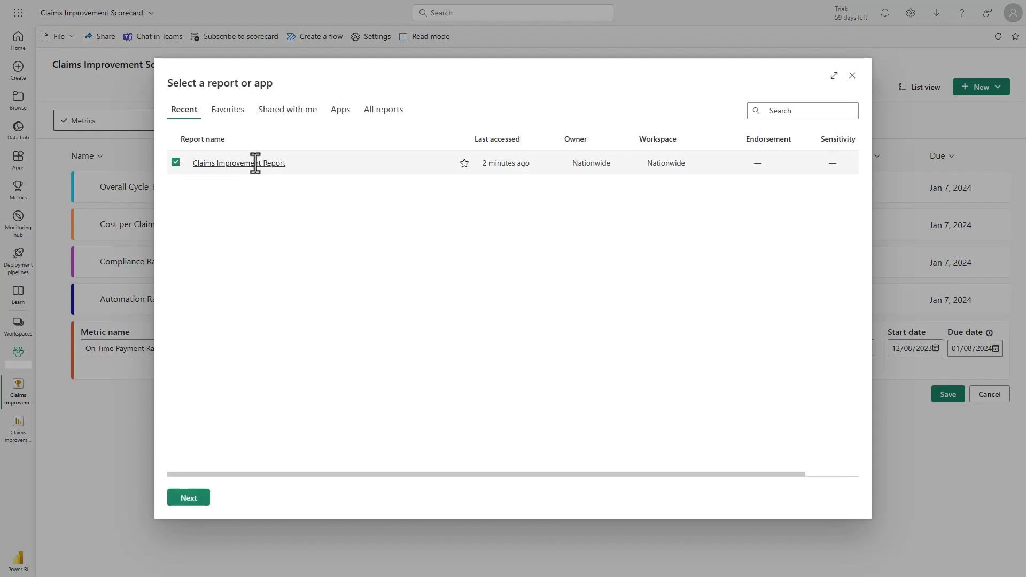
click(184, 500)
click(199, 210)
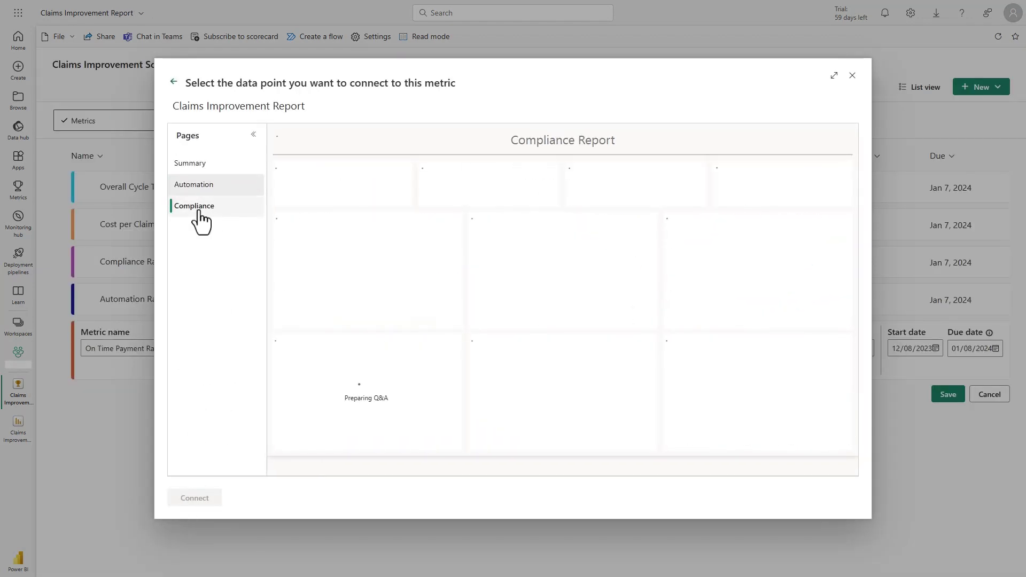
click(649, 191)
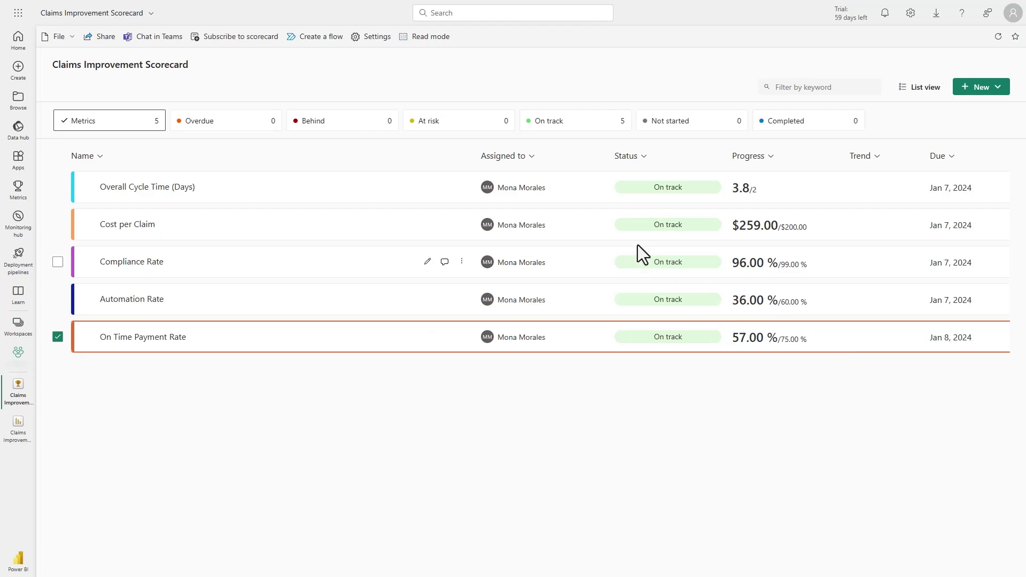
Step: Go from the scorecard to flow creation and review the trigger, goal, condition and Teams message of the "Notify in teams when goal is hit" flow
click(325, 38)
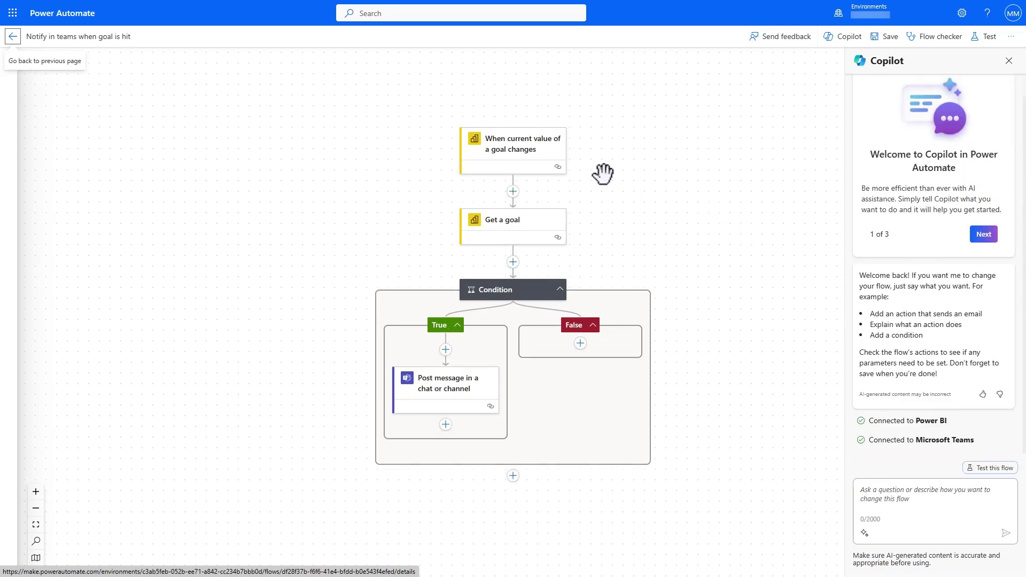
click(514, 152)
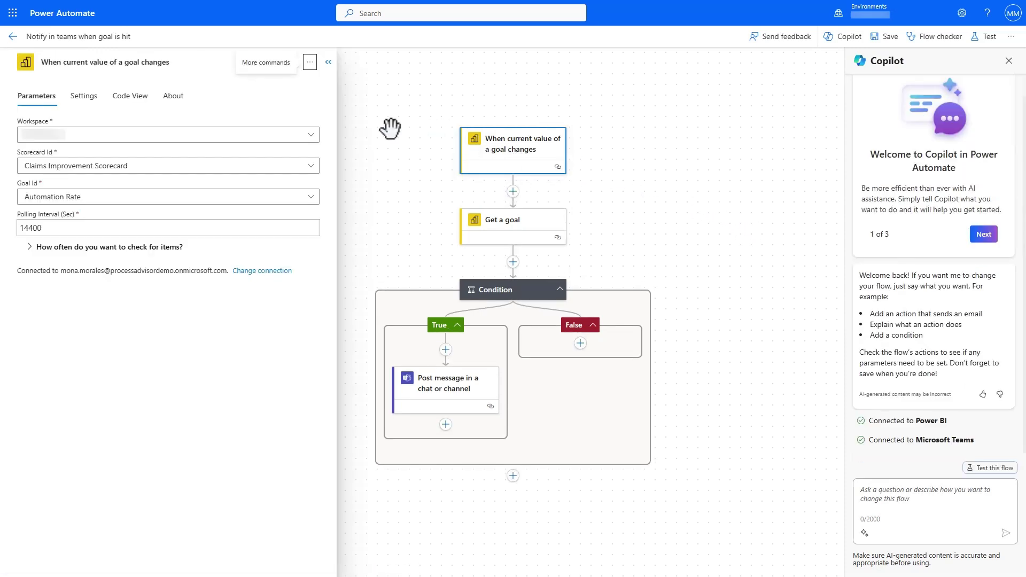
click(496, 238)
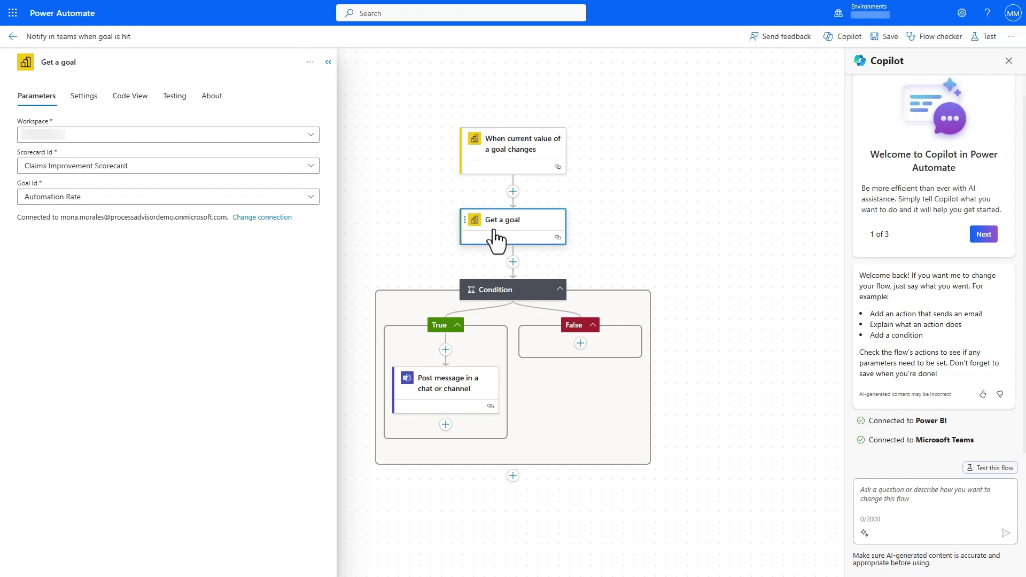
click(508, 297)
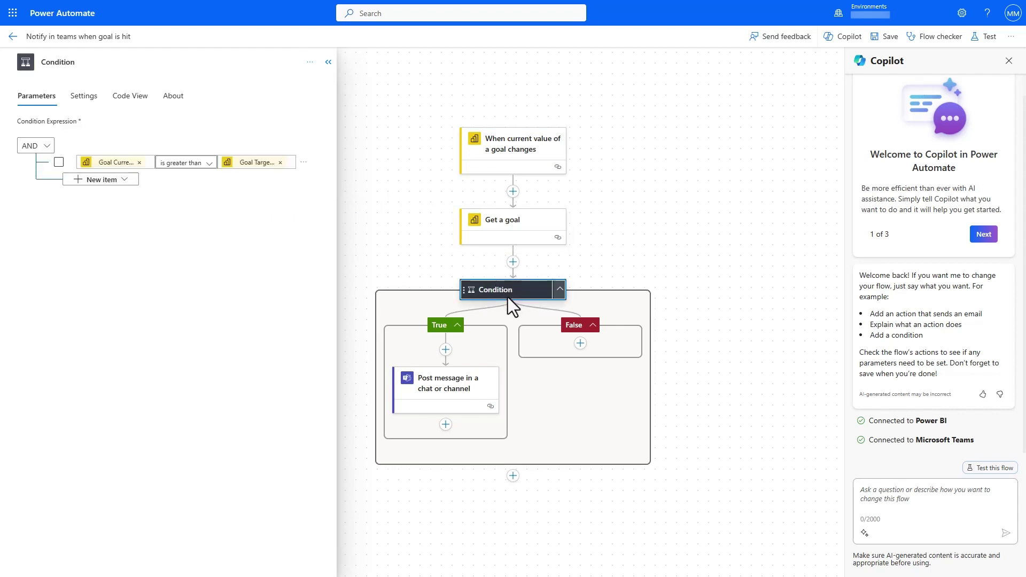
click(439, 399)
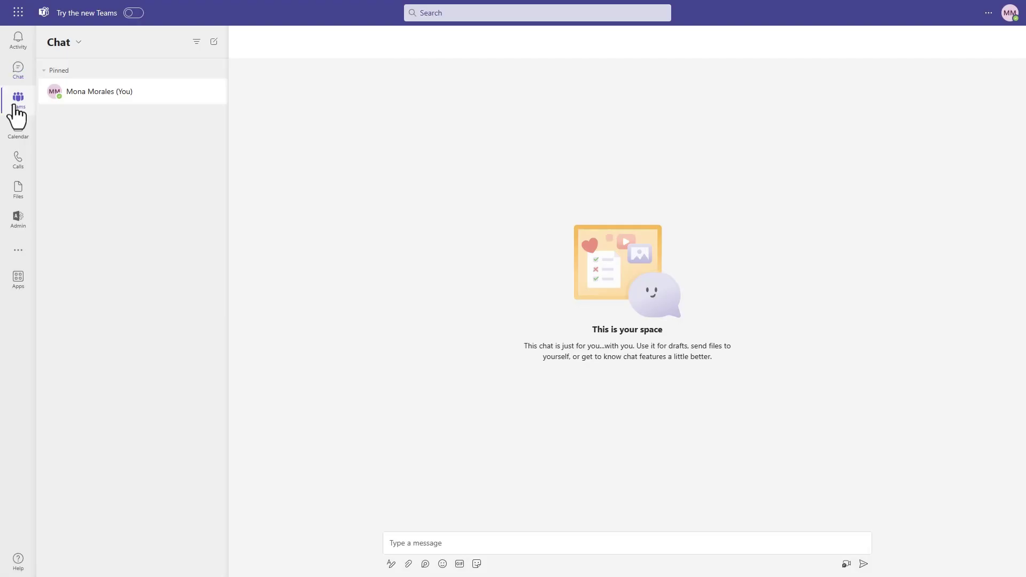
Step: In Microsoft Teams, show the KPI Alerts channel and react with a heart to the Automation Rate goal post
click(16, 105)
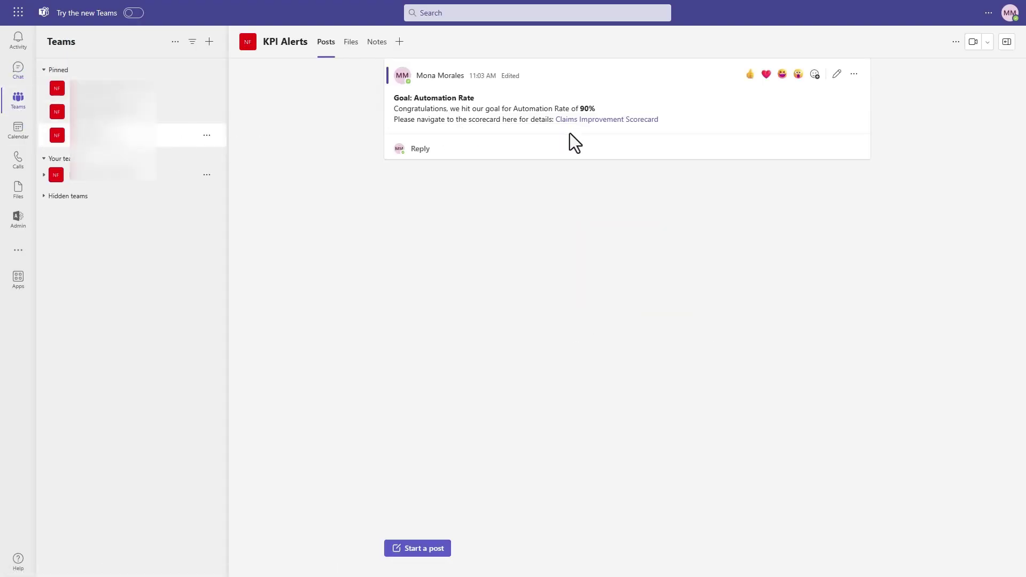
click(765, 74)
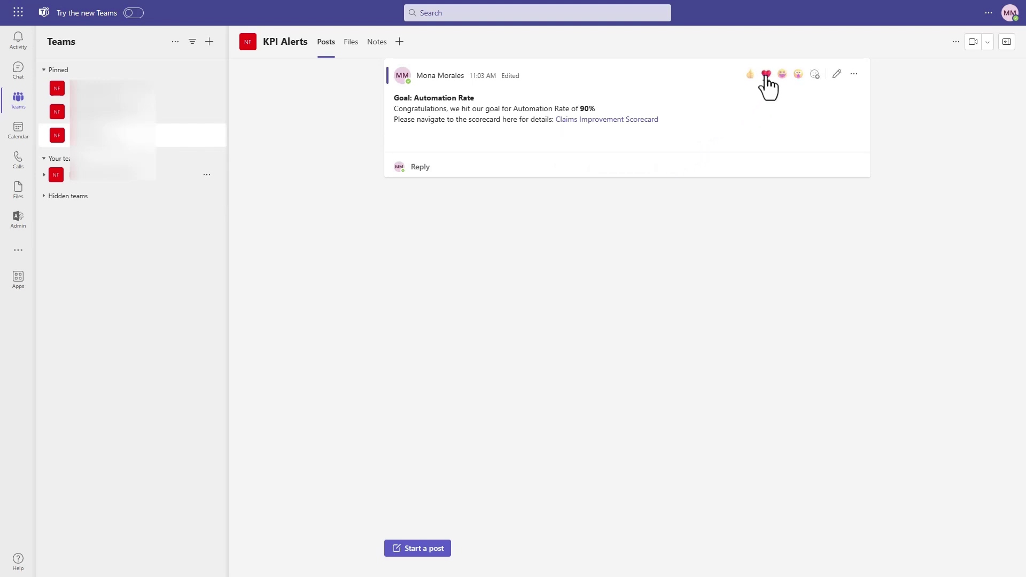